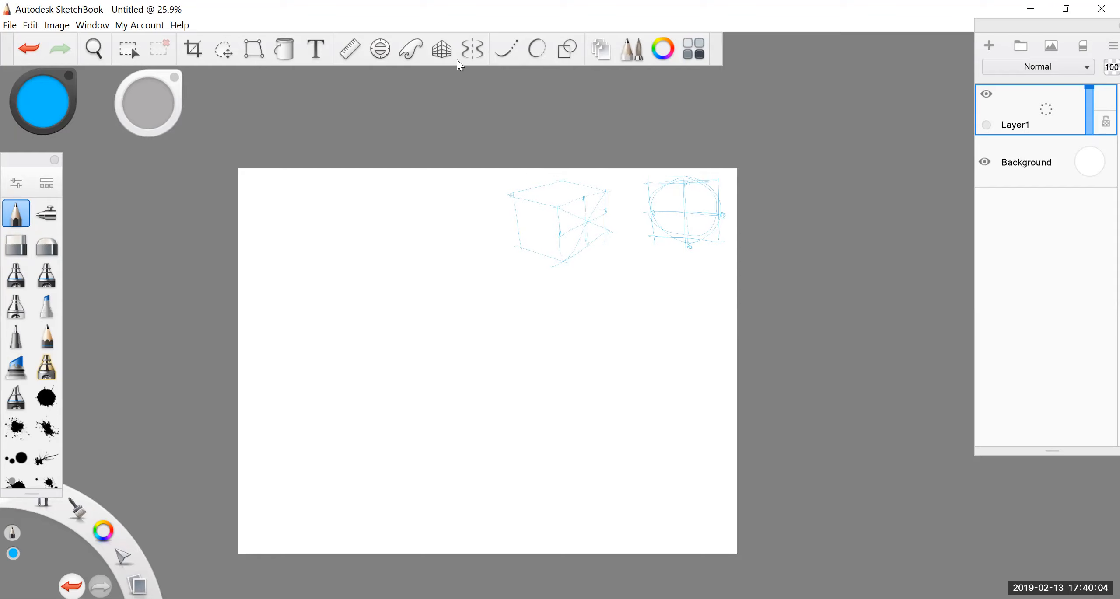
Turn on the two-point perspective guide, place its vanishing points beyond both sides of the canvas, and undo the test strokes
left_click(446, 57)
left_click_drag(809, 232, 825, 204)
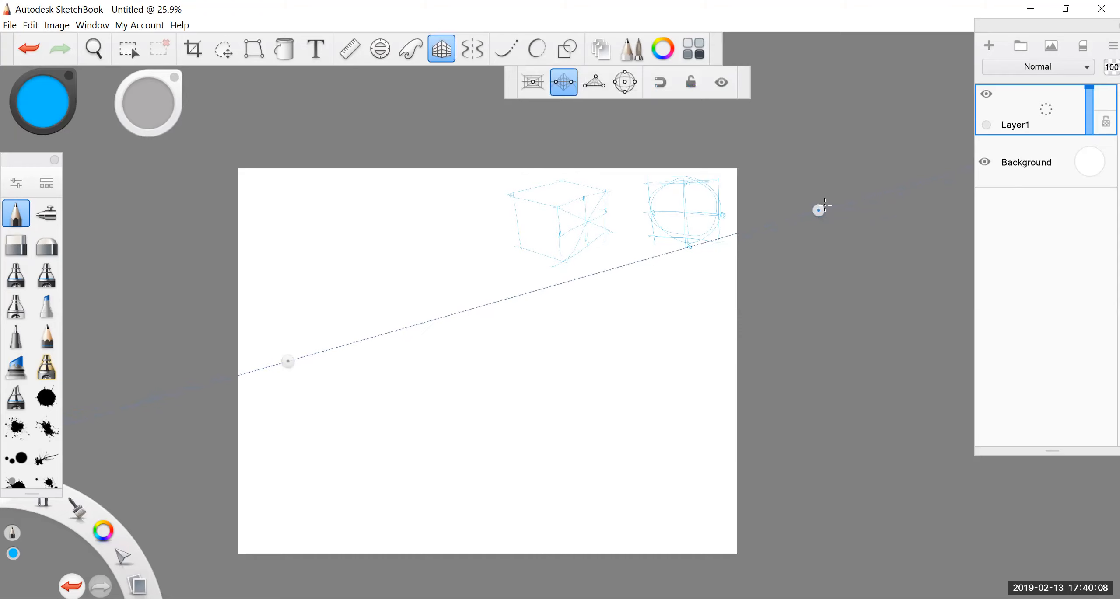
scroll(487, 361, "down", 3)
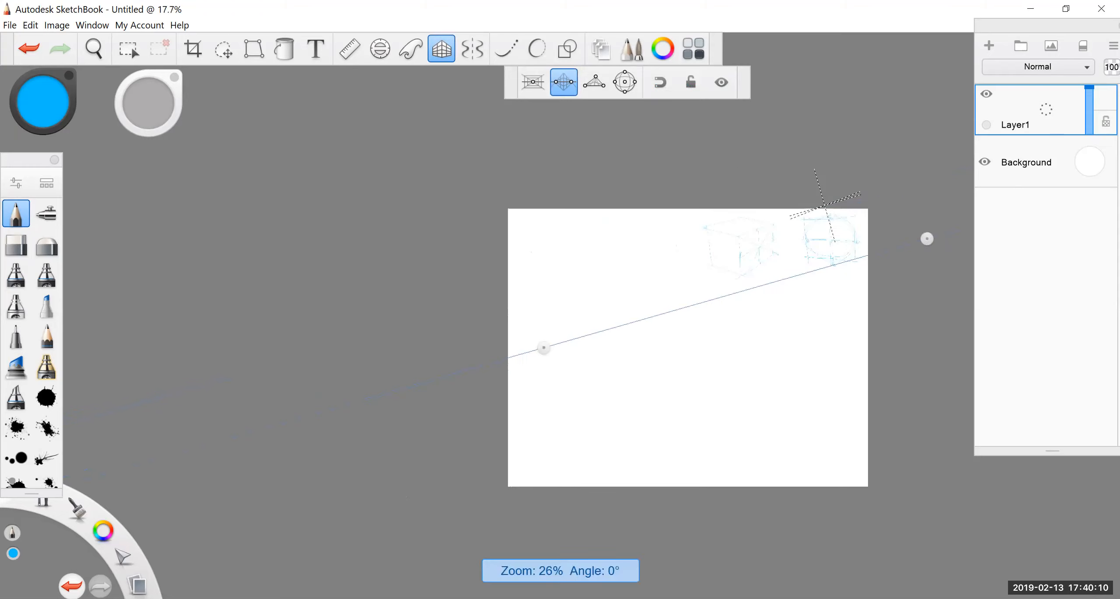
left_click_drag(598, 343, 165, 261)
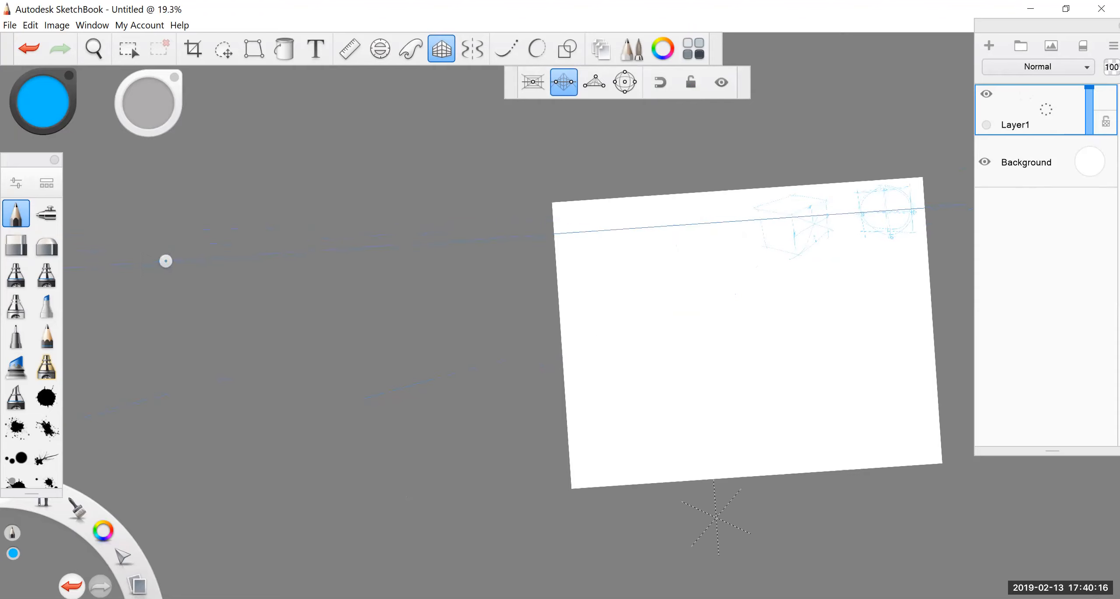
left_click_drag(693, 394, 715, 380)
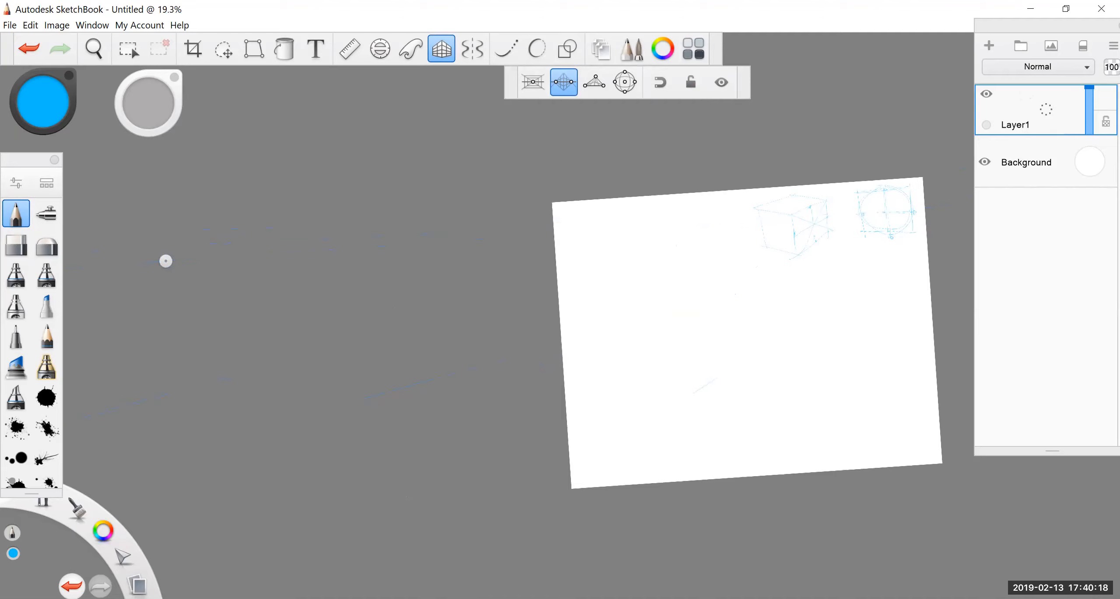
scroll(700, 328, "down", 2)
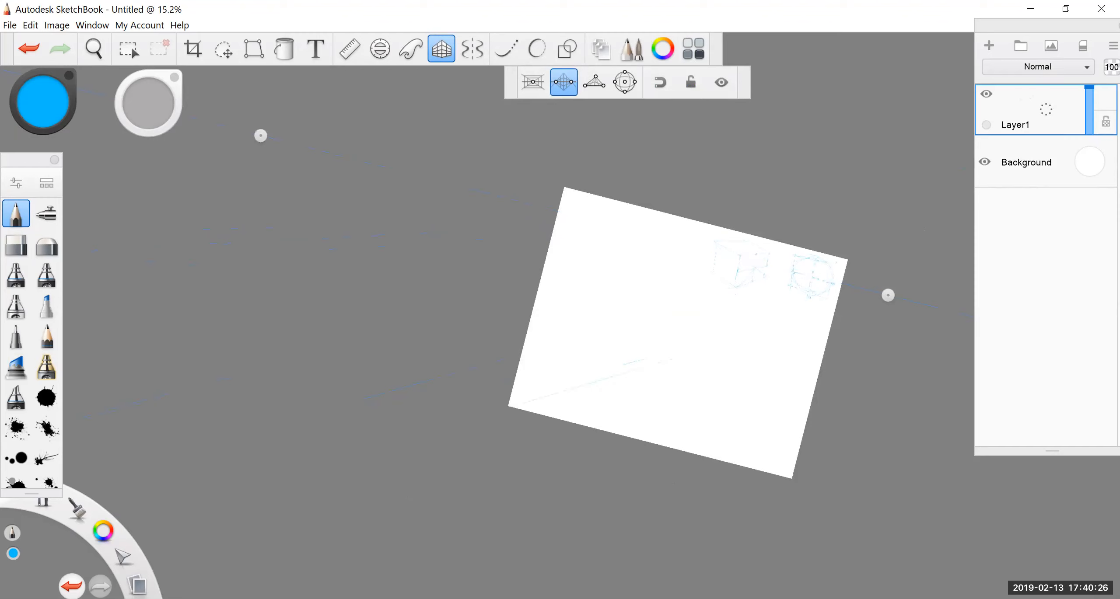
key("ctrl+z")
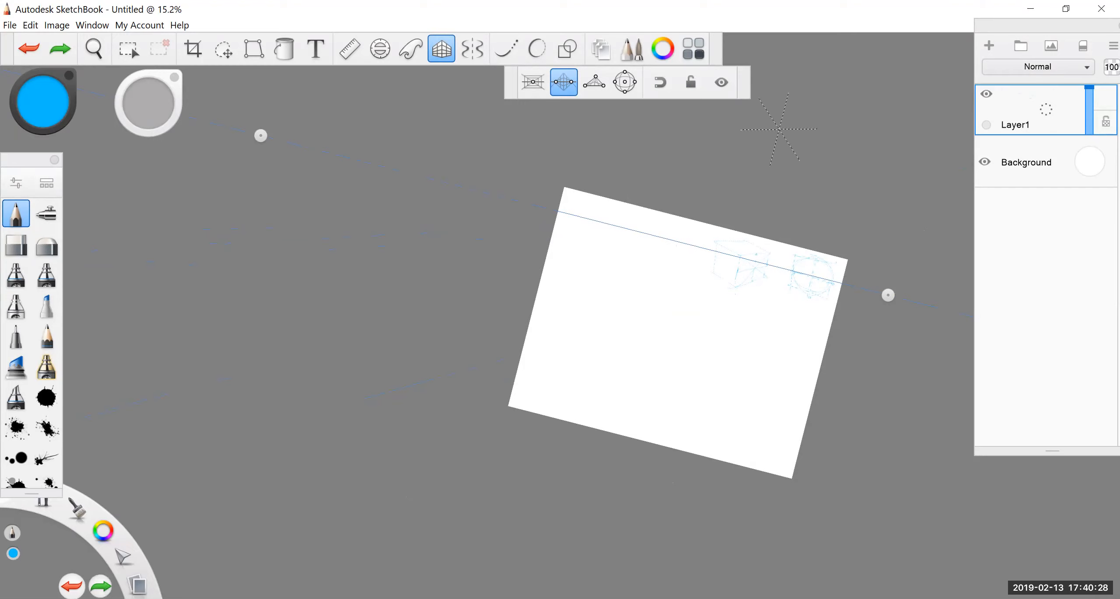
Draw a long line receding to the far left vanishing point and a vertical line crossing its near end
scroll(779, 129, "up", 4)
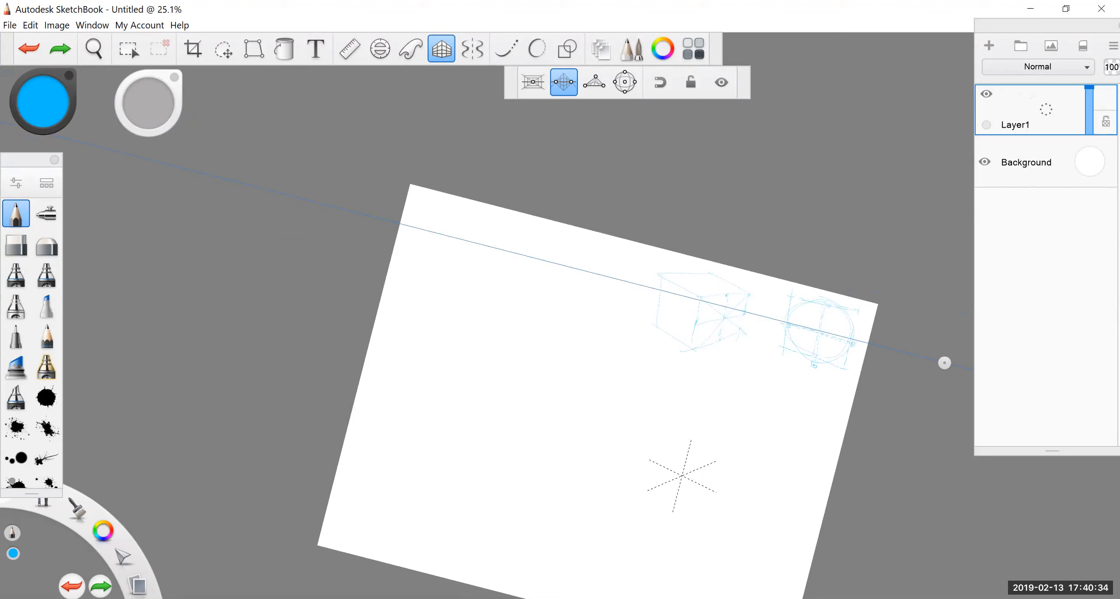
left_click_drag(684, 485, 444, 364)
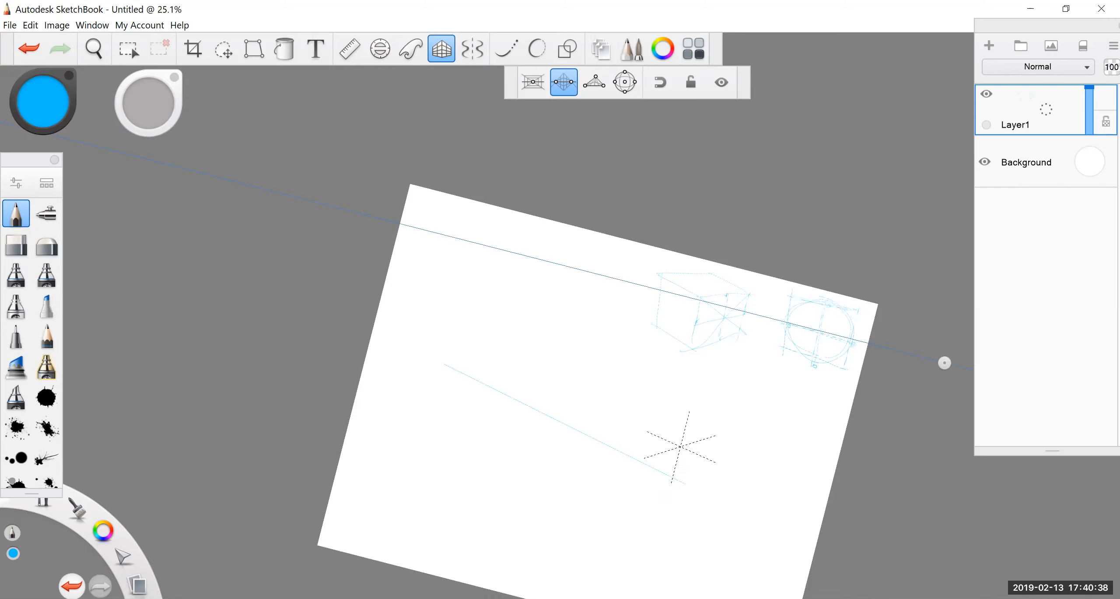
left_click_drag(682, 437, 661, 529)
left_click_drag(697, 472, 643, 492)
key("ctrl+z")
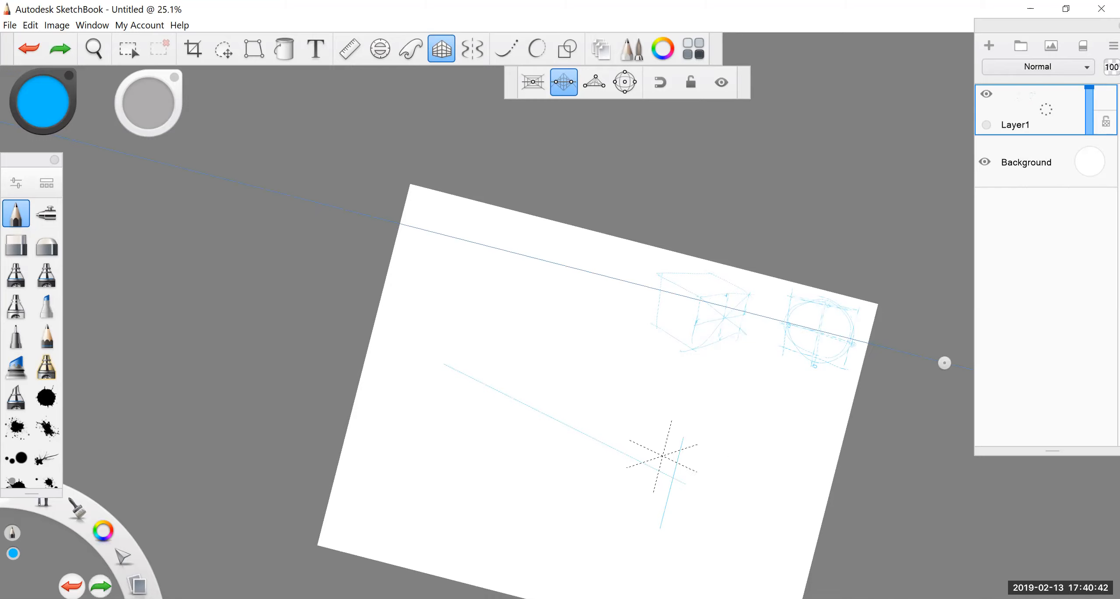
Draw a short line toward the right vanishing point through the crossing, mark equal ticks on both cross lines, and hide the perspective guide
scroll(663, 455, "up", 5)
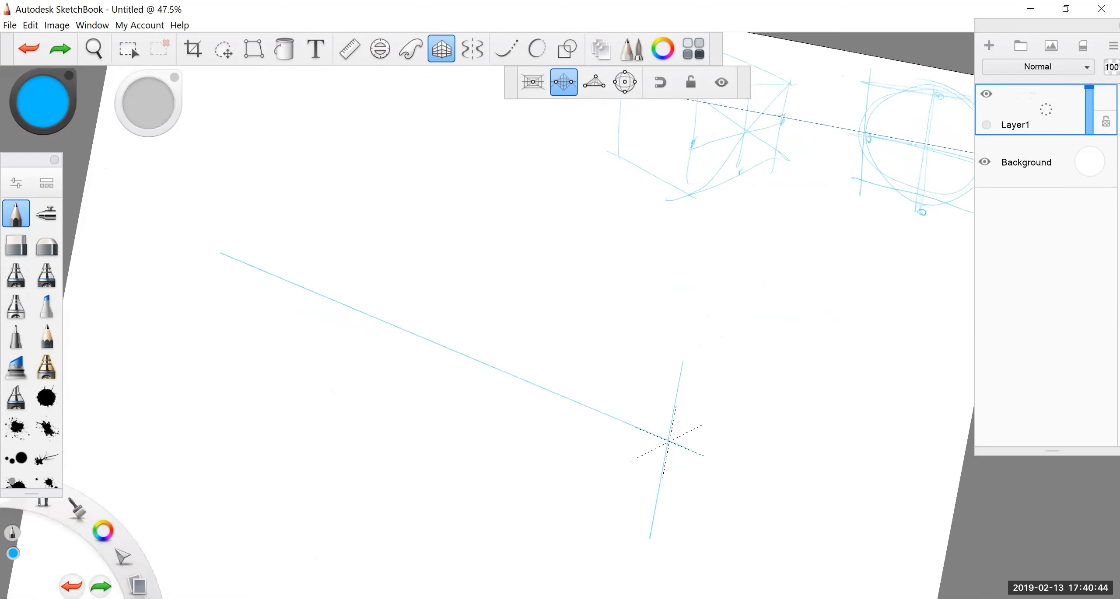
left_click_drag(706, 457, 627, 424)
mouse_move(630, 462)
left_mouse_down()
mouse_move(720, 417)
mouse_move(612, 470)
left_mouse_up()
key("ctrl+z")
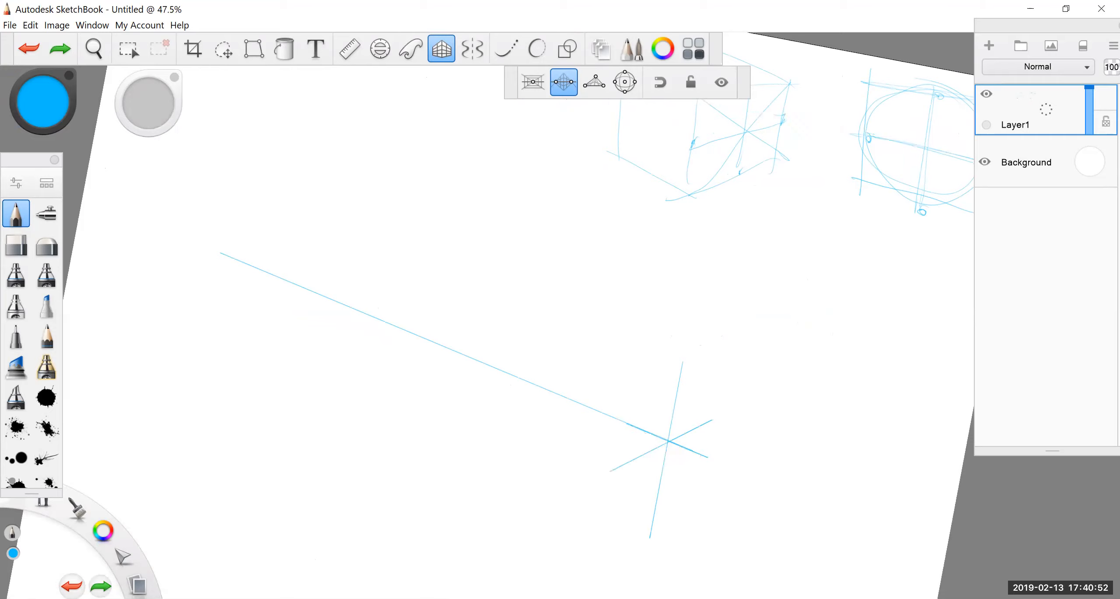
left_click(442, 53)
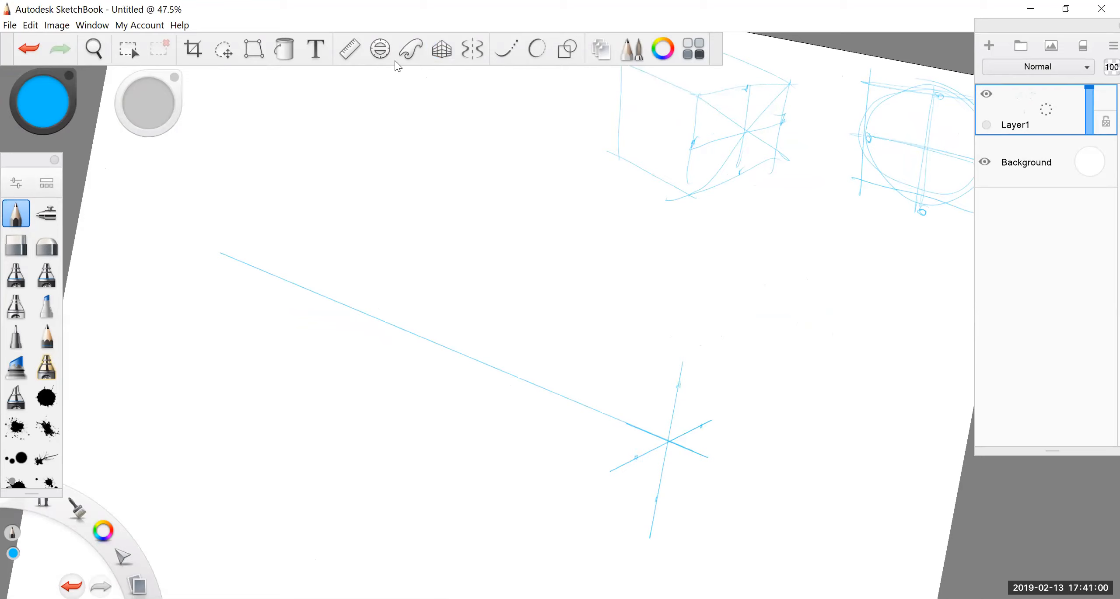
Fit an ellipse guide to the four tick marks around the crossing, trace the ellipse, and close the guide
left_click(380, 48)
left_click_drag(640, 435, 666, 441)
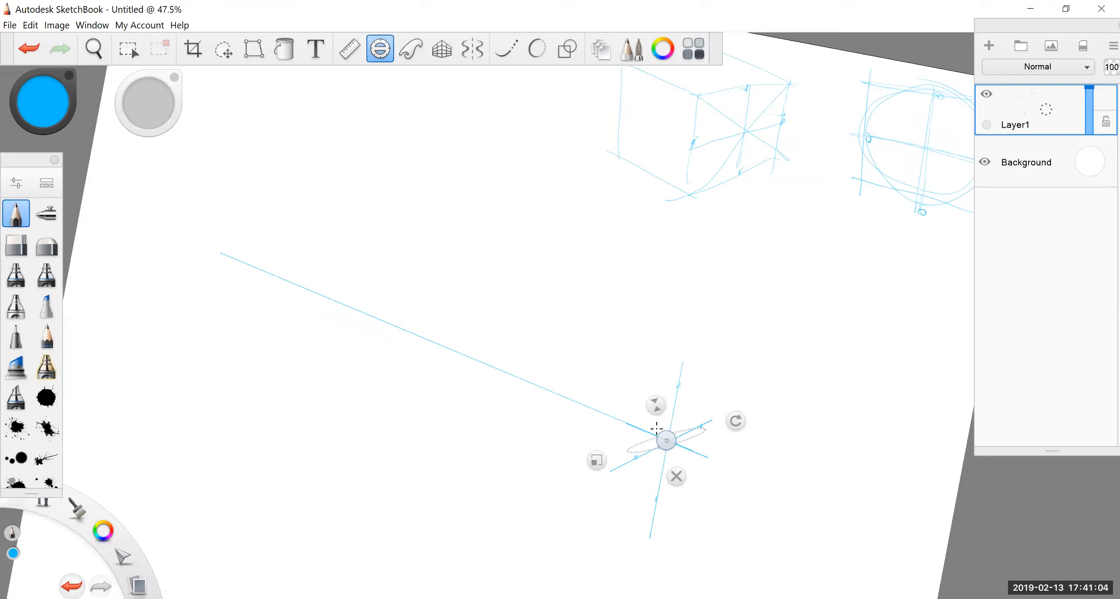
left_click_drag(736, 420, 694, 374)
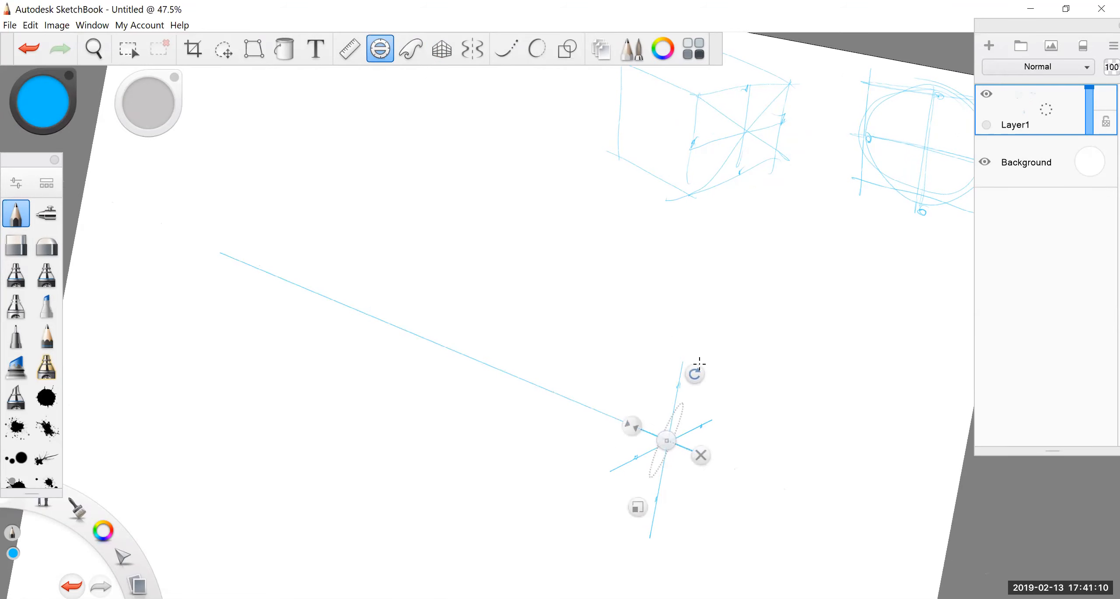
left_click_drag(631, 426, 622, 422)
mouse_move(637, 508)
left_mouse_down()
mouse_move(634, 519)
mouse_move(637, 510)
left_mouse_up()
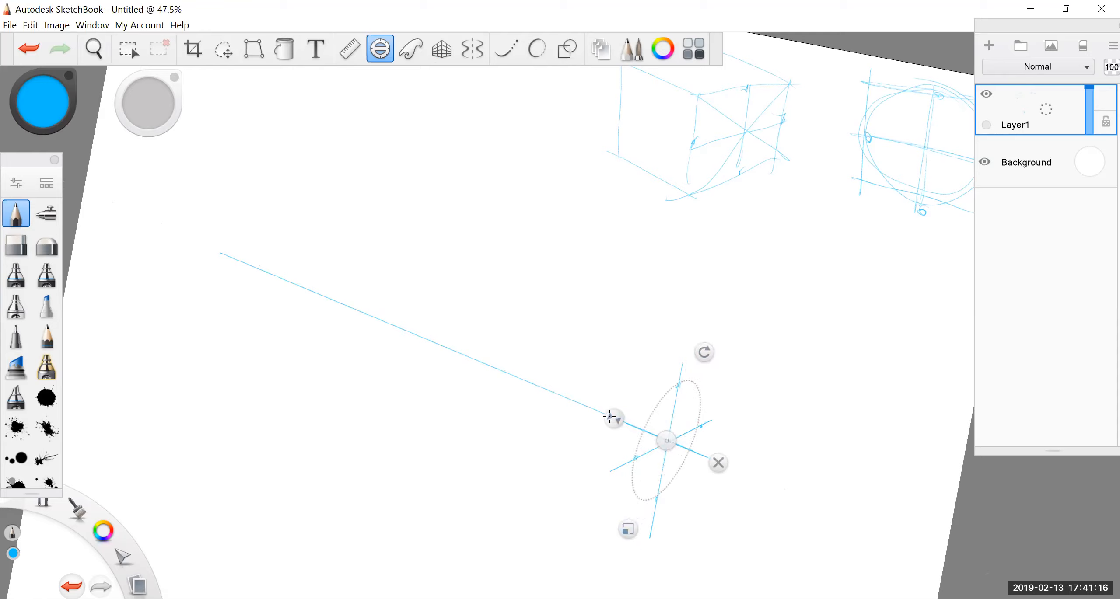
left_click_drag(609, 417, 609, 417)
left_click_drag(663, 441, 668, 438)
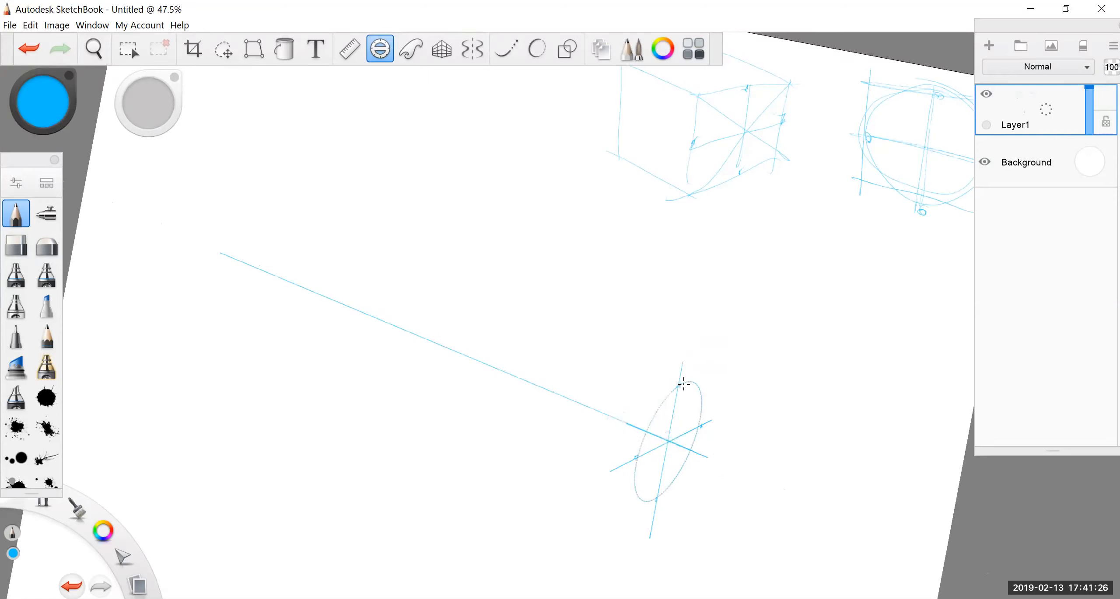
left_click_drag(683, 384, 609, 397)
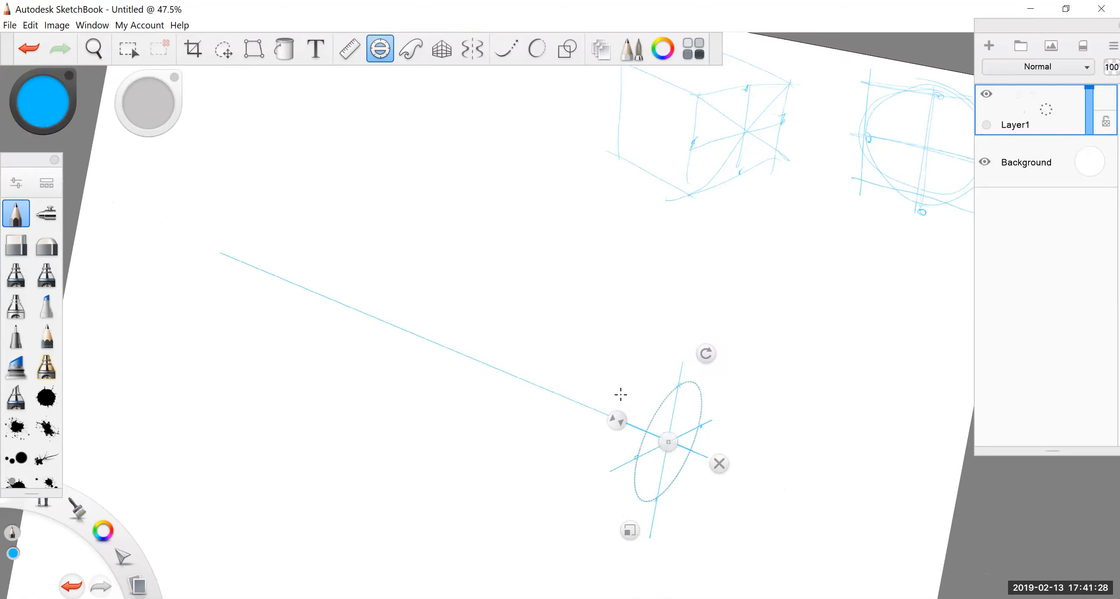
left_click(718, 464)
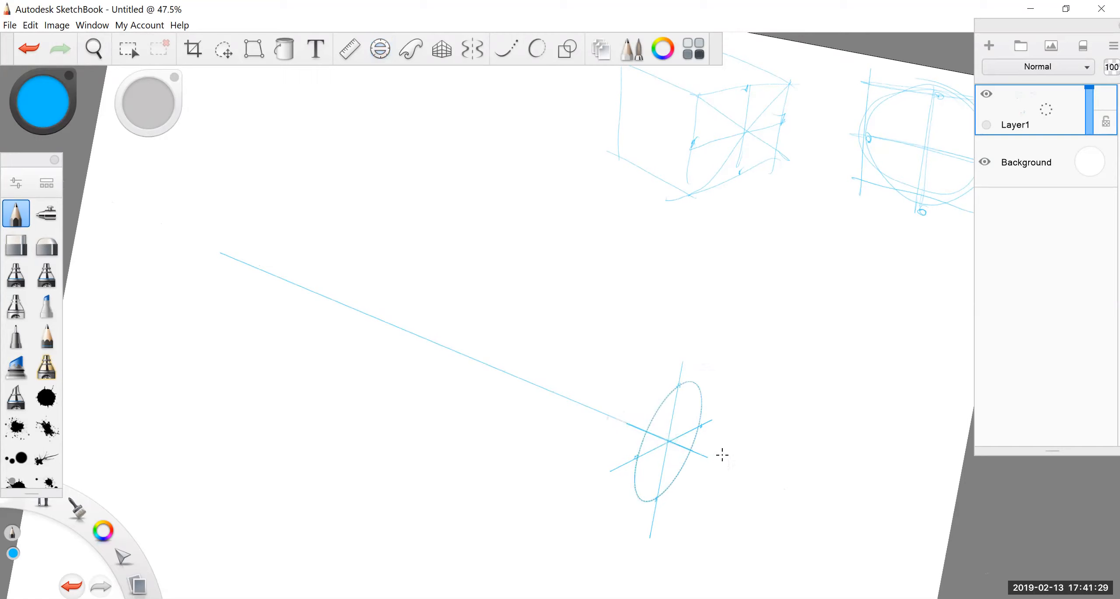
Frame the ellipse with a perspective square whose four sides pass through the tick marks
left_click(442, 51)
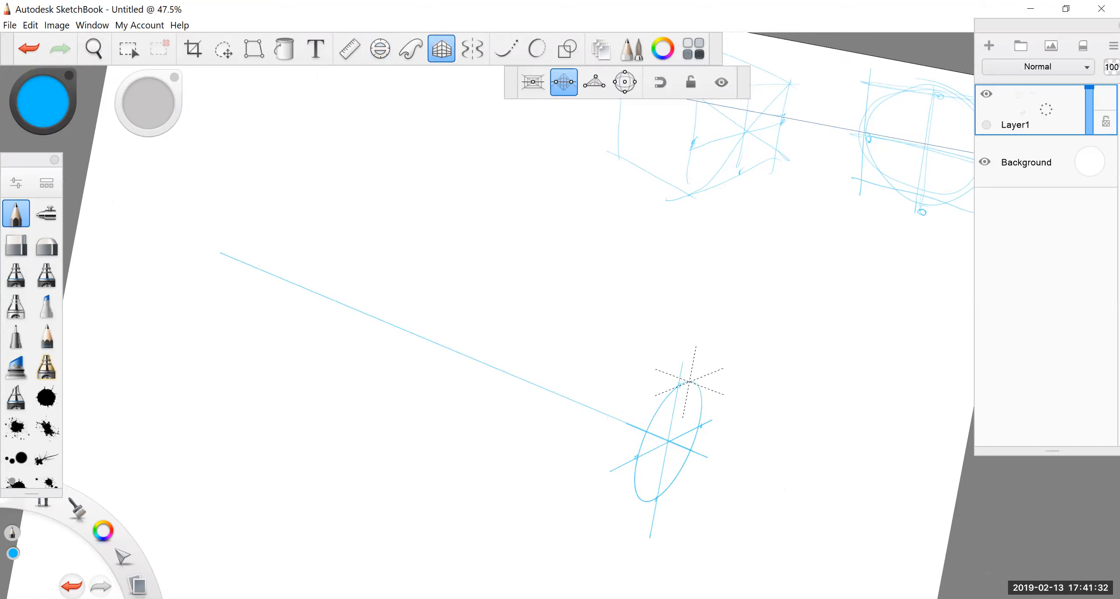
left_click_drag(600, 419, 756, 356)
mouse_move(659, 497)
left_mouse_down()
mouse_move(692, 478)
mouse_move(589, 540)
left_mouse_up()
mouse_move(701, 427)
left_mouse_down()
mouse_move(712, 362)
mouse_move(684, 520)
left_mouse_up()
key("ctrl+z")
key("ctrl+z")
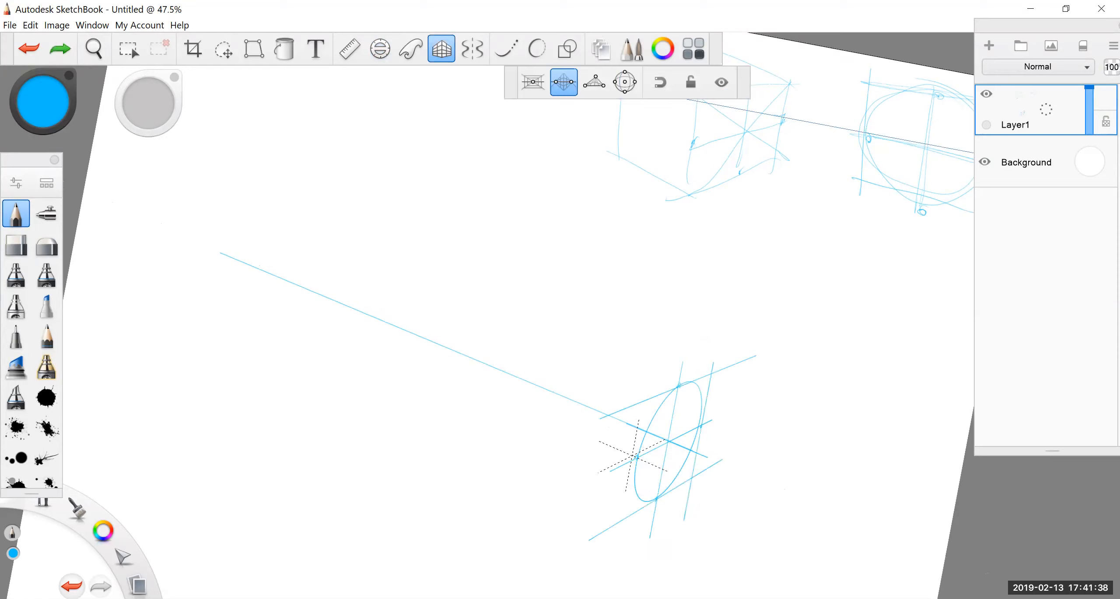
mouse_move(700, 427)
left_mouse_down()
mouse_move(710, 373)
mouse_move(687, 502)
left_mouse_up()
mouse_move(637, 449)
left_mouse_down()
mouse_move(622, 529)
mouse_move(640, 435)
left_mouse_up()
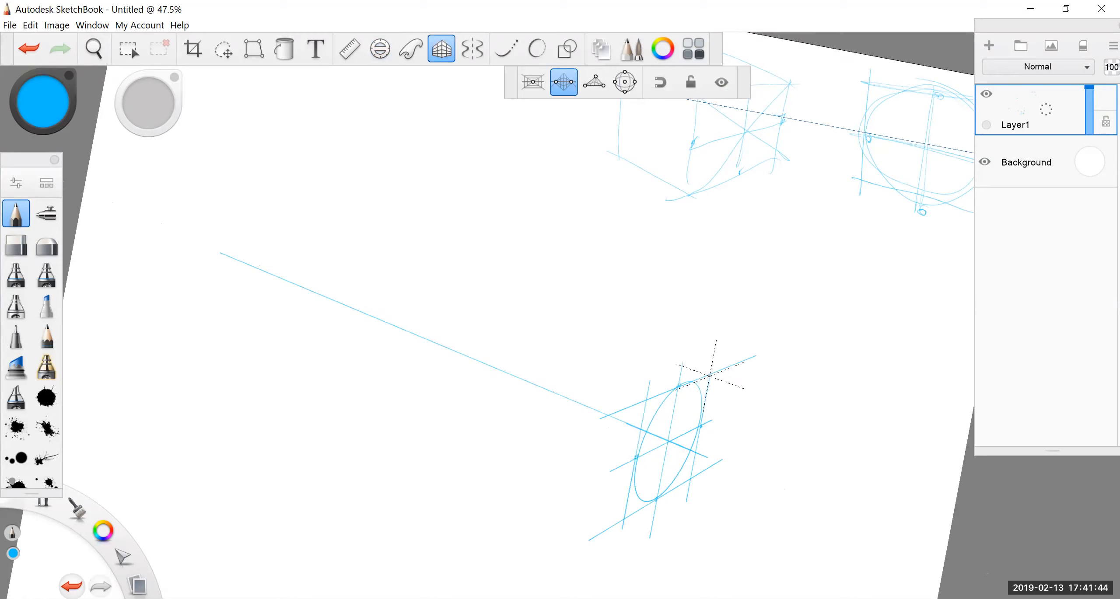
Draw receding lines from the four corners of the perspective square toward the left vanishing point
left_click_drag(710, 373, 345, 187)
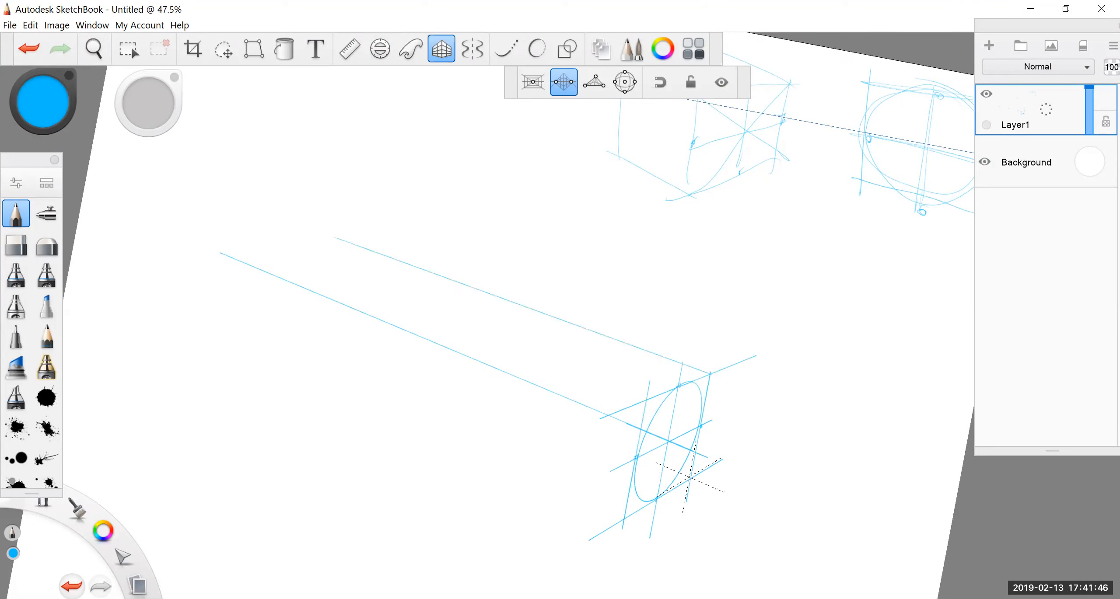
mouse_move(344, 327)
left_mouse_down()
mouse_move(584, 499)
mouse_move(231, 328)
left_mouse_up()
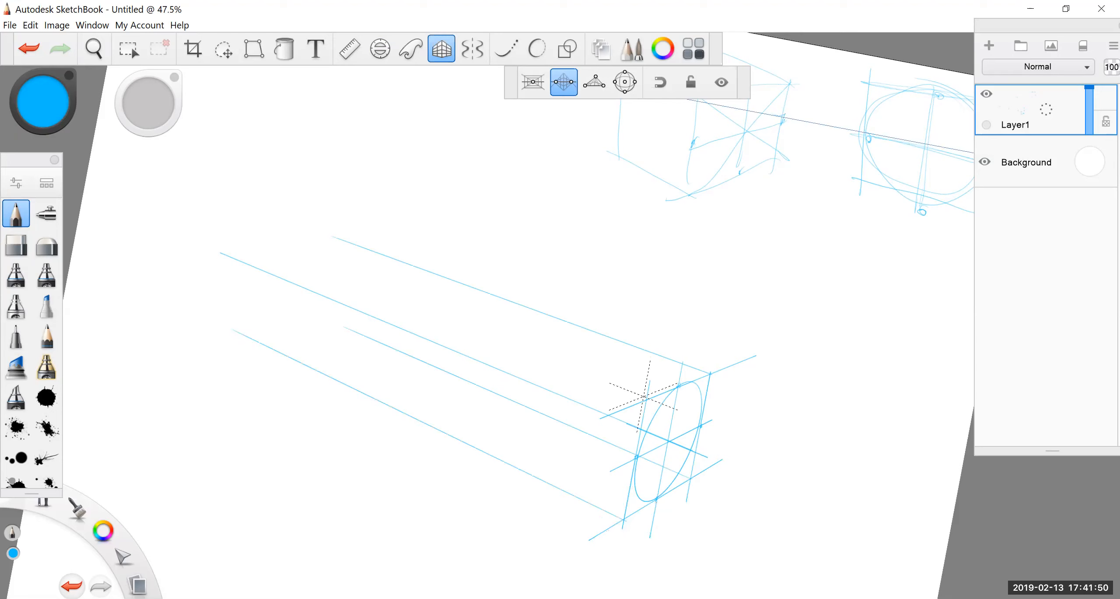
left_click_drag(648, 400, 240, 221)
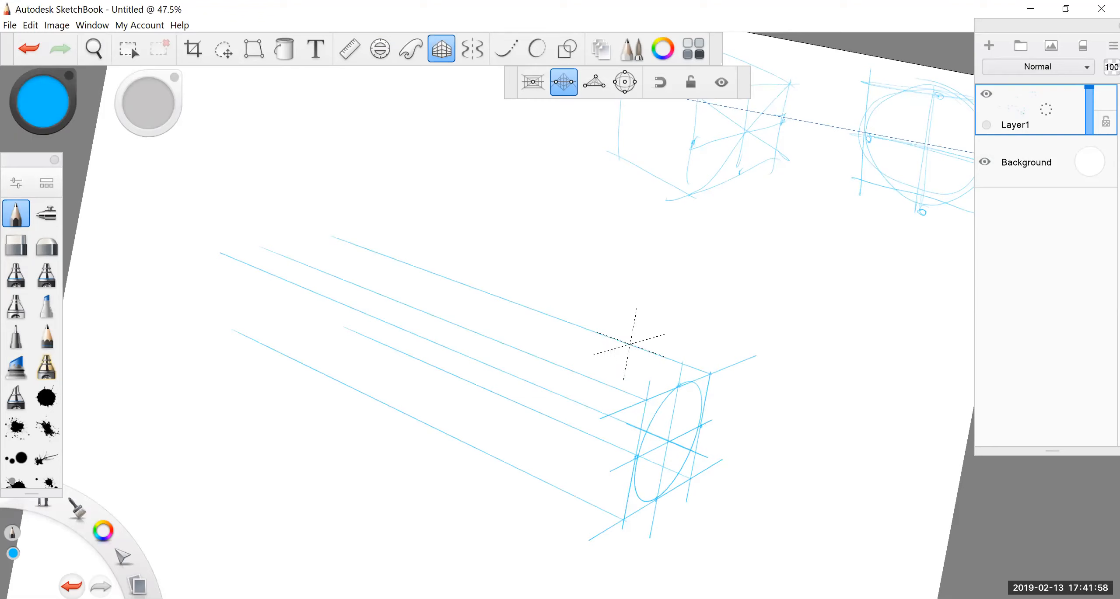
Draw a second cross-section behind the ellipse square with two vertical edges and a connecting top edge
left_click_drag(631, 331, 607, 457)
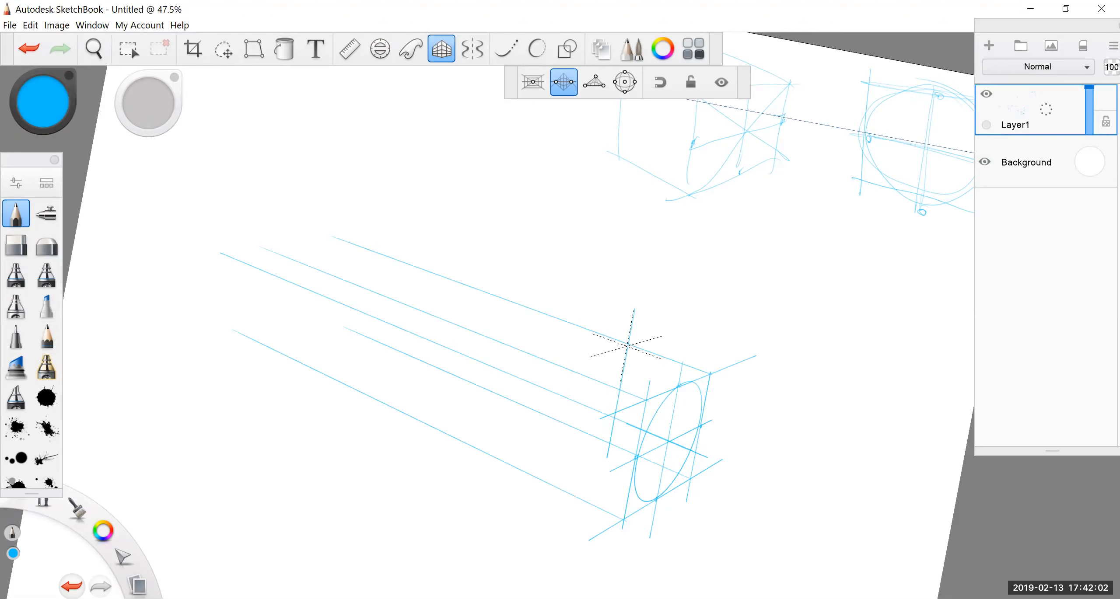
left_click_drag(628, 346, 496, 384)
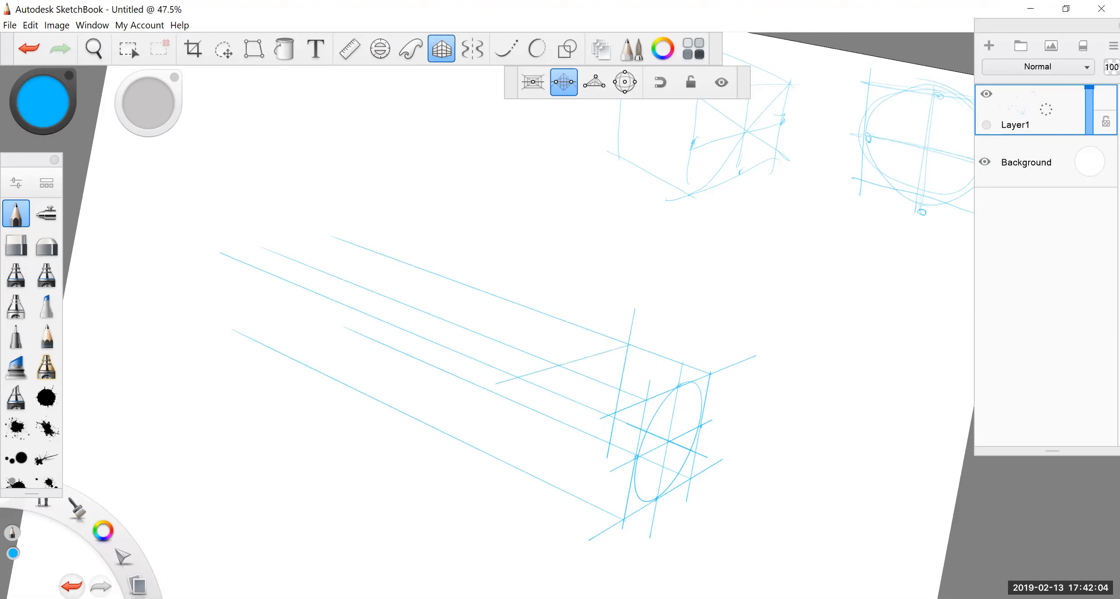
left_click_drag(558, 364, 558, 474)
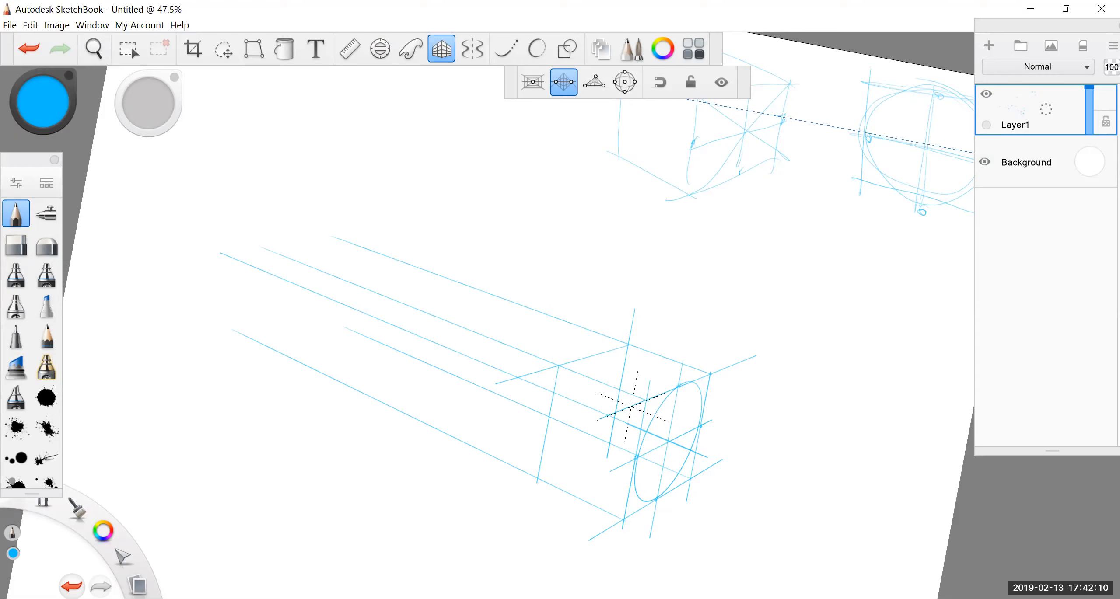
Rule both diagonals across the right side face between the first and second cross-sections
left_click(349, 49)
left_click_drag(719, 359, 680, 508)
left_click_drag(262, 351, 601, 357)
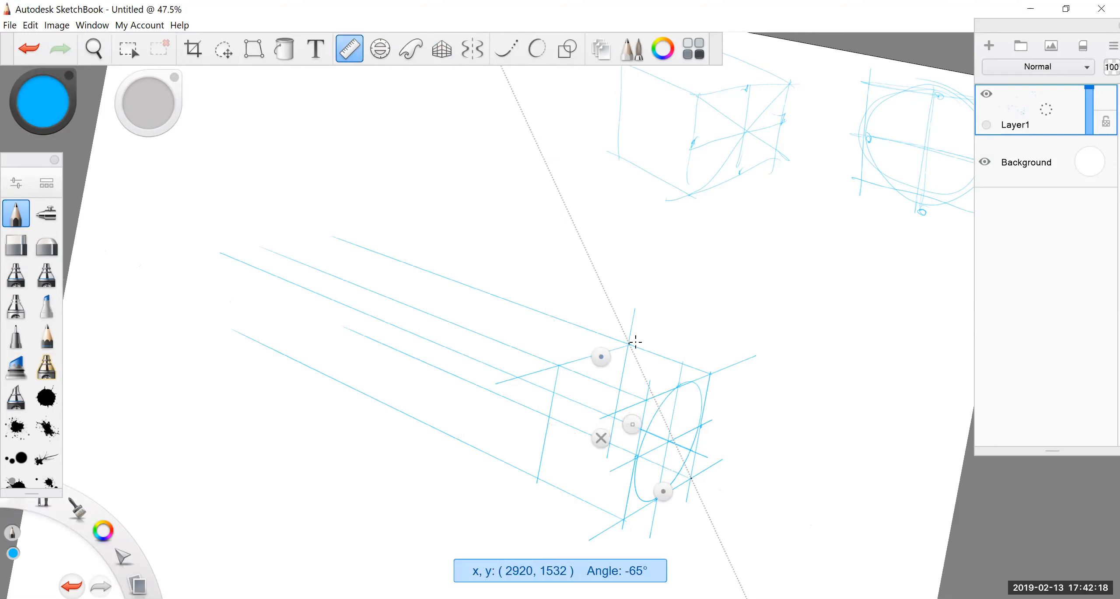
left_click_drag(664, 492, 699, 403)
left_click_drag(619, 373, 620, 374)
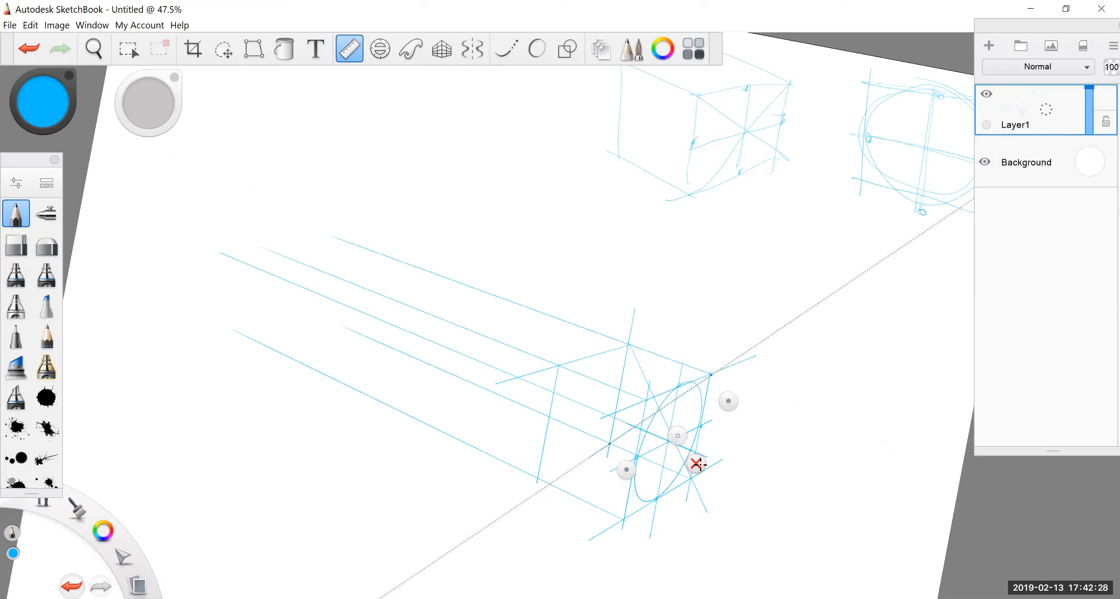
left_click(696, 463)
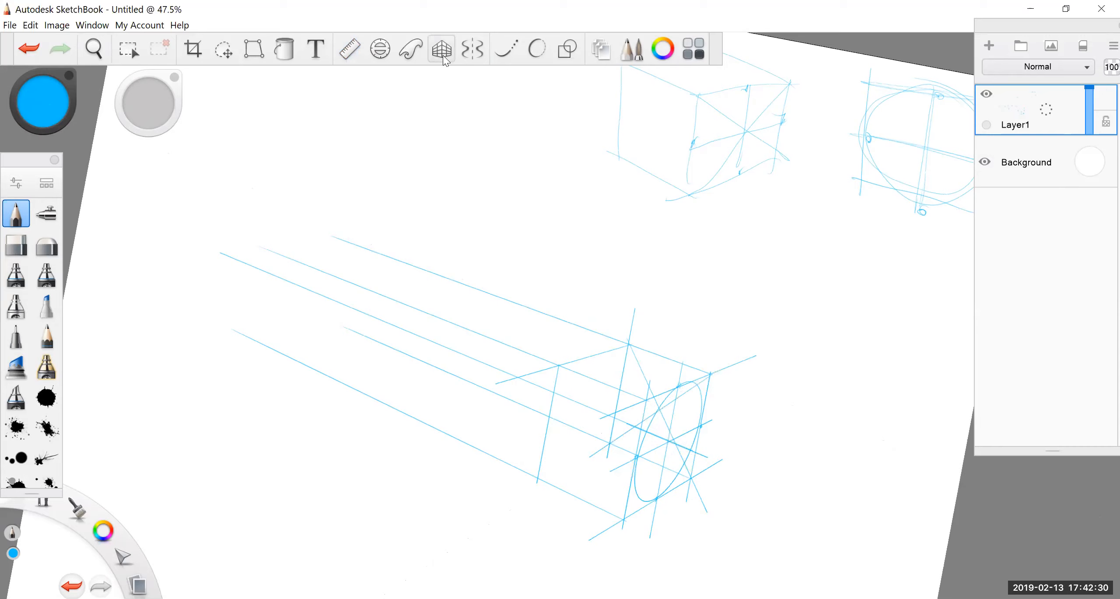
Draw a receding centre line through the diagonals' crossing and rule a long diagonal from the near lower corner through the second section's edge midpoint
left_click(443, 55)
left_click_drag(605, 388, 199, 225)
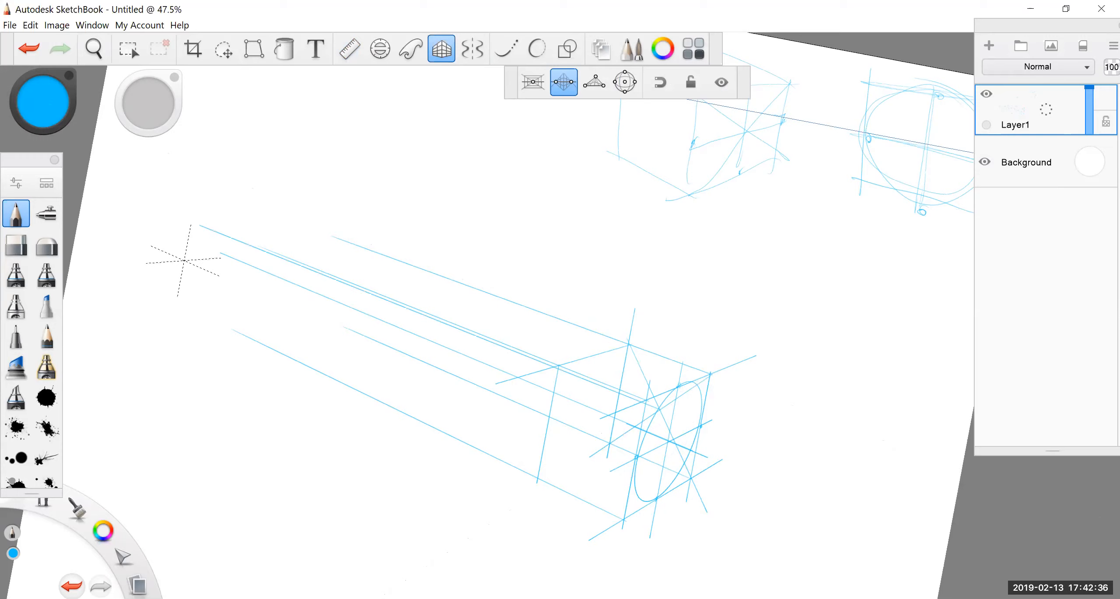
left_click(349, 48)
left_click_drag(688, 428, 678, 509)
mouse_move(599, 473)
left_mouse_down()
mouse_move(573, 390)
mouse_move(590, 463)
left_mouse_up()
left_click_drag(568, 387, 566, 382)
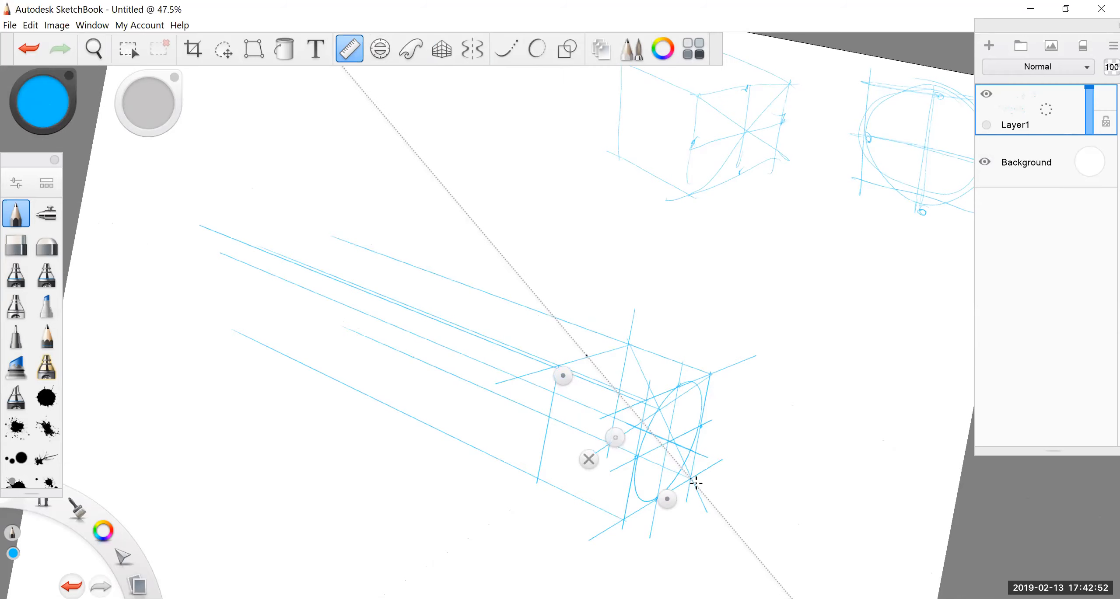
left_click(352, 52)
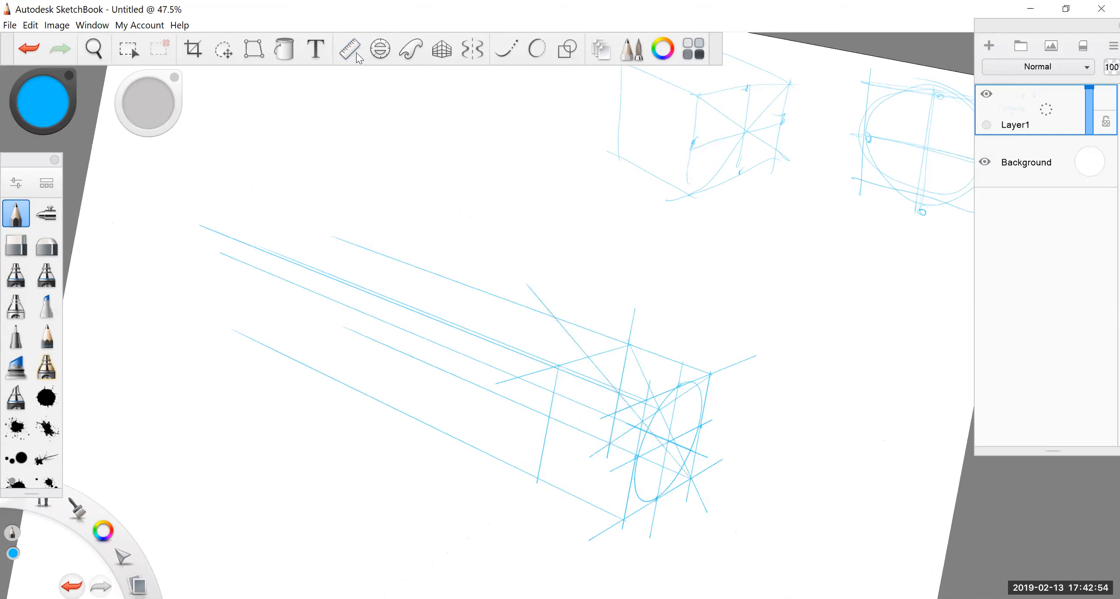
Draw a third cross-section where the long diagonal meets the upper receding edge, using two verticals and a top edge
left_click(441, 52)
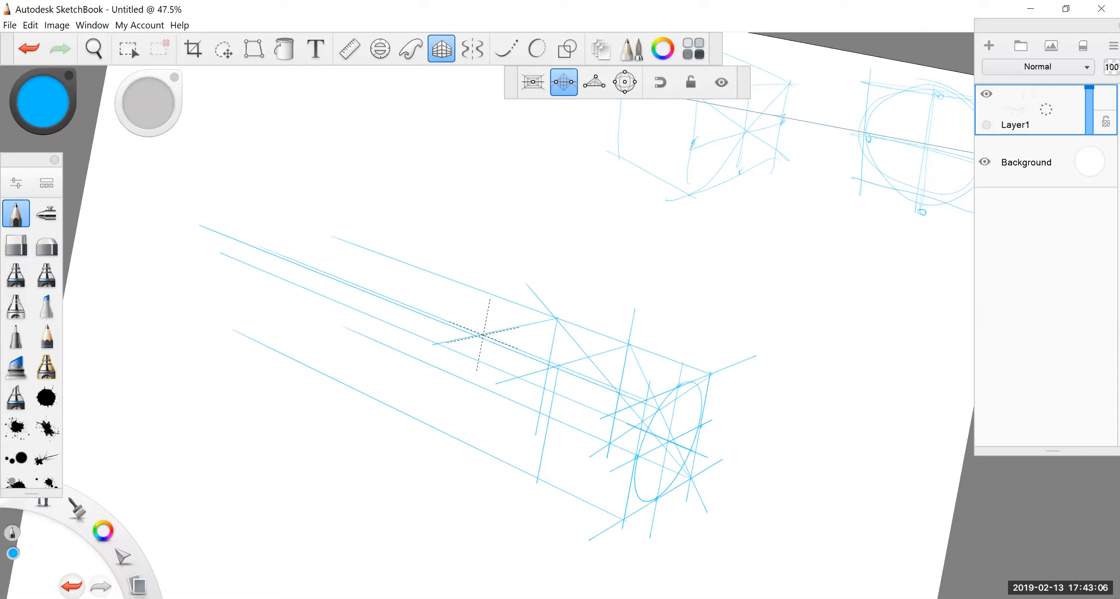
left_click_drag(481, 335, 472, 392)
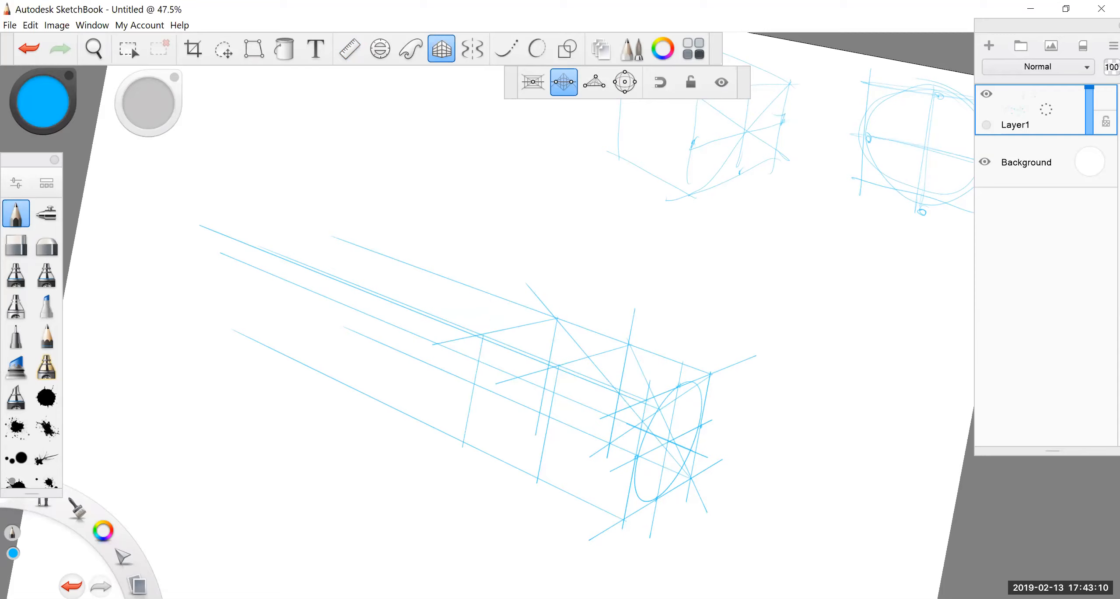
Rule a diagonal from the second section's lower corner through the third's edge midpoint, and draw a fourth cross-section where it meets the upper edge
left_click(349, 48)
left_click_drag(610, 439, 464, 318)
left_click_drag(465, 315, 484, 340)
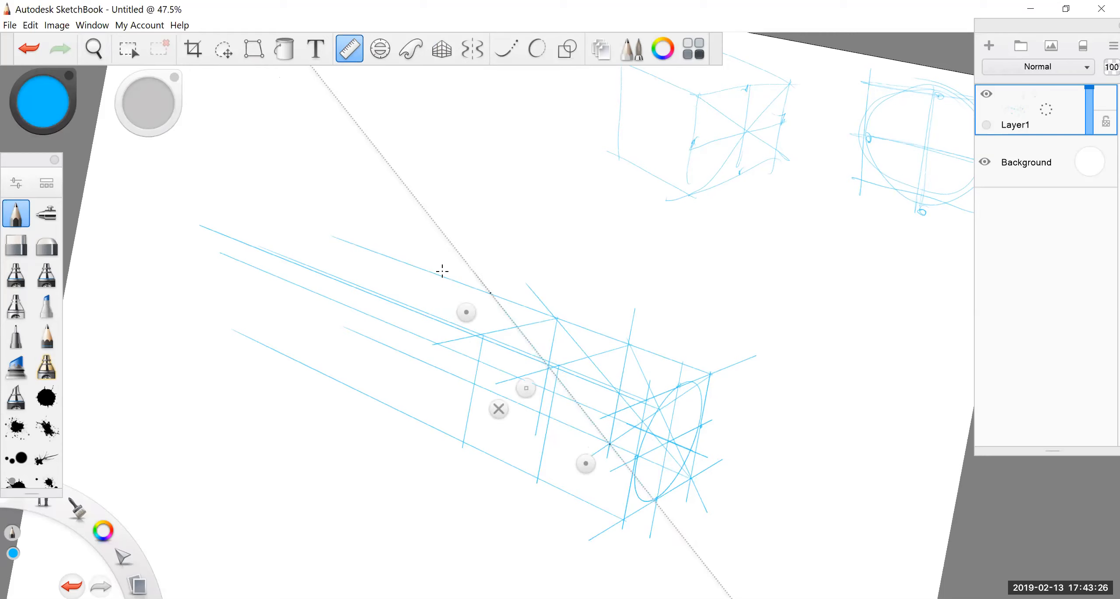
left_click(442, 54)
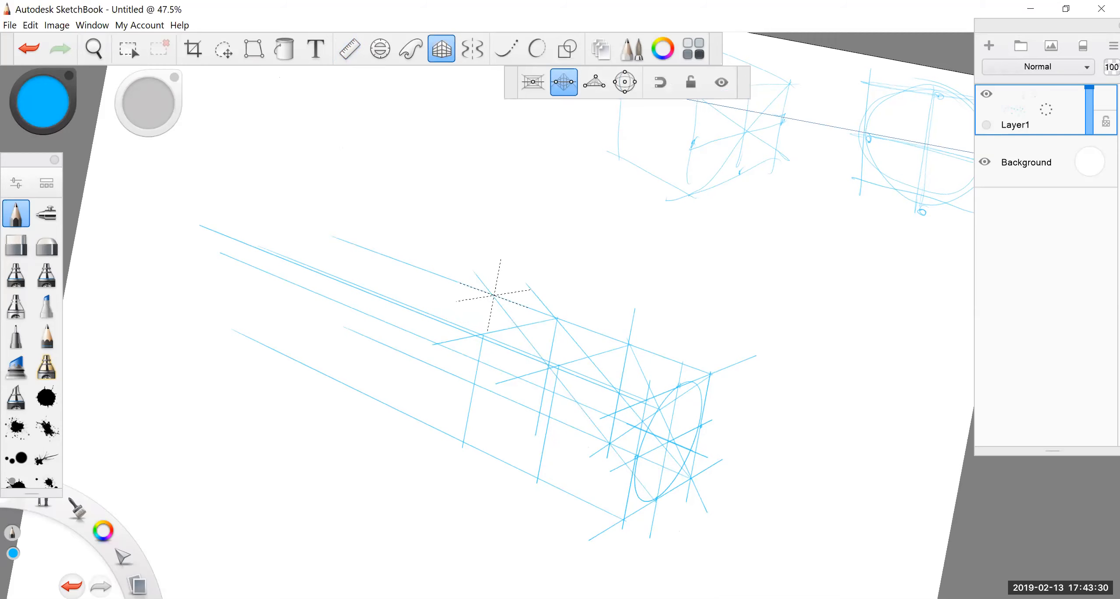
left_click_drag(486, 337, 466, 446)
left_click_drag(494, 297, 338, 322)
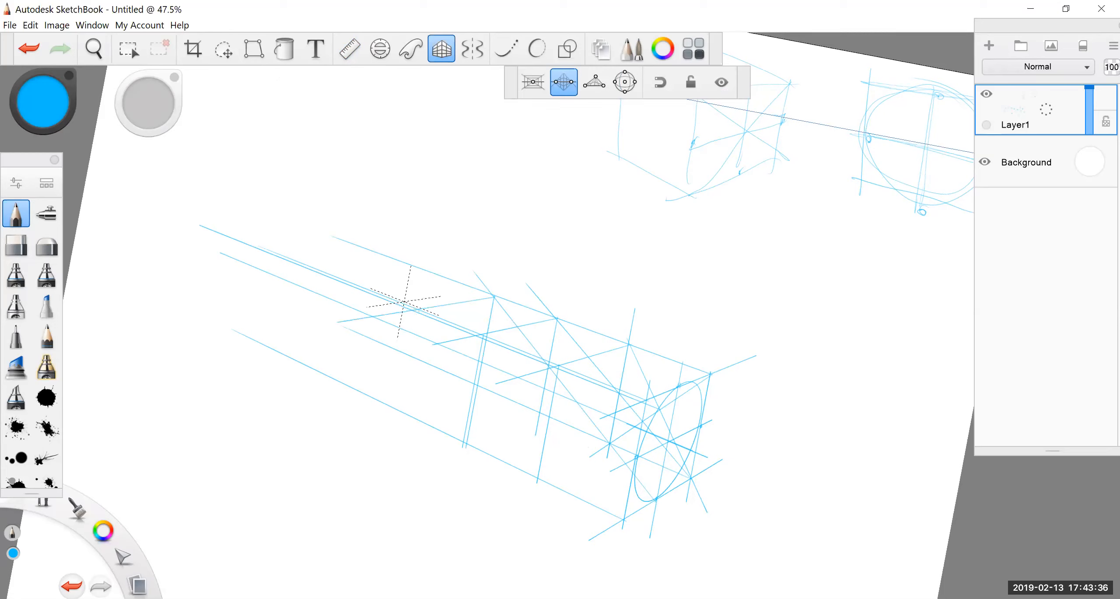
left_click_drag(417, 304, 409, 354)
Rule a diagonal from the third section through the fourth's edge midpoint, and draw a fifth cross-section with two verticals and a top edge
key("r")
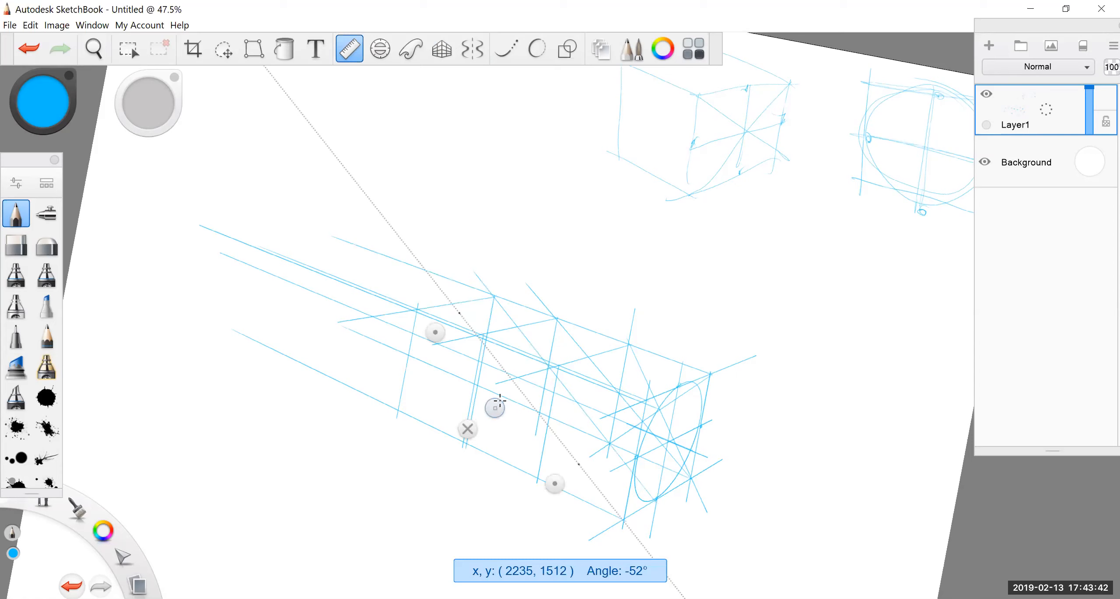
left_click_drag(500, 401, 460, 352)
left_click_drag(528, 390, 527, 388)
left_click_drag(395, 279, 396, 275)
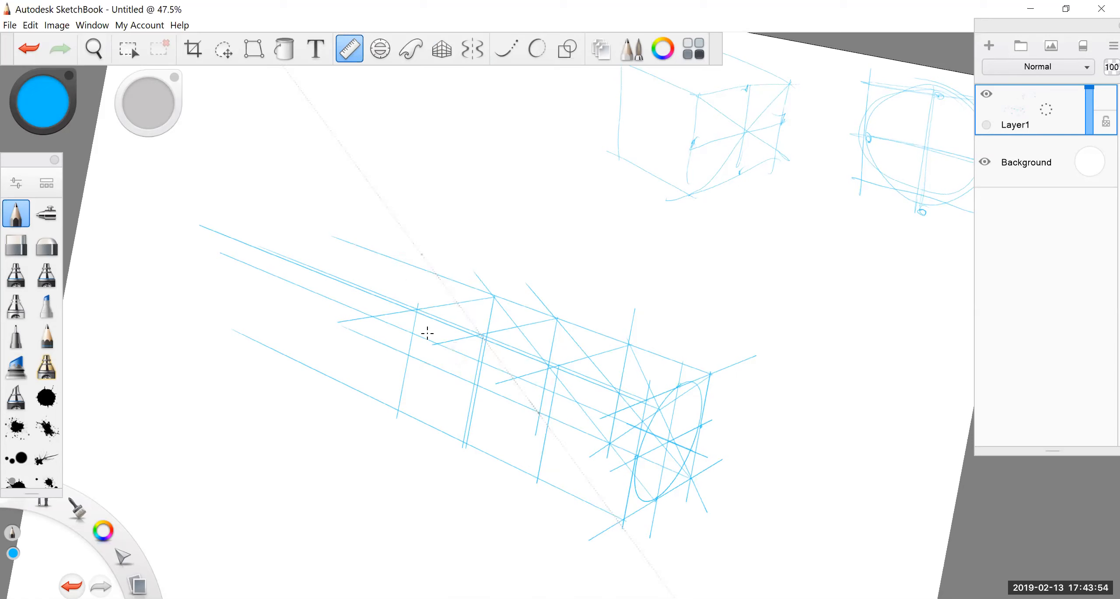
left_click(428, 373)
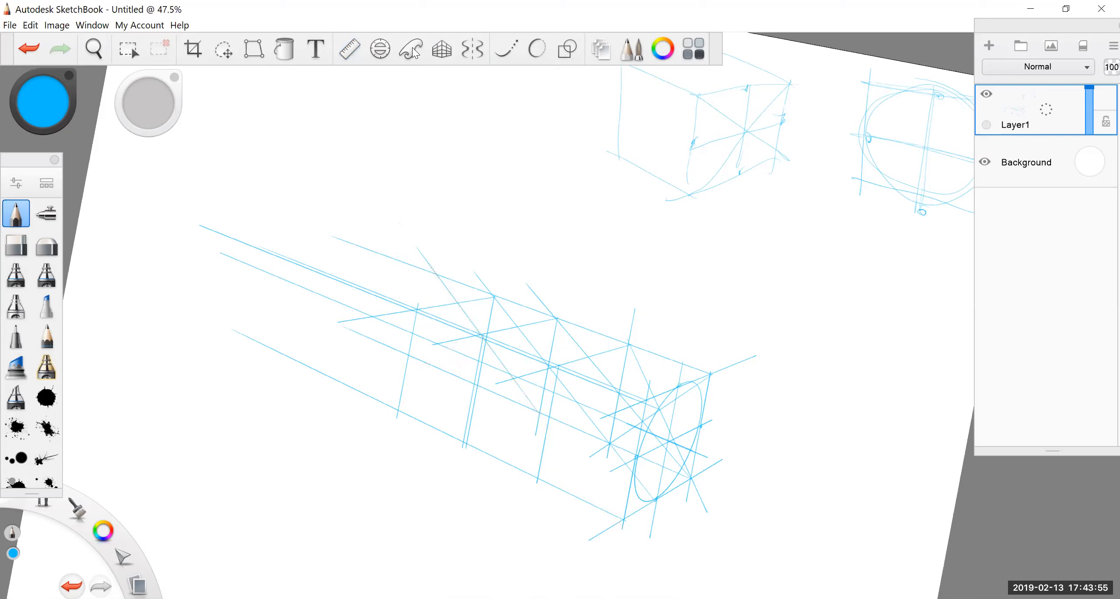
left_click(441, 48)
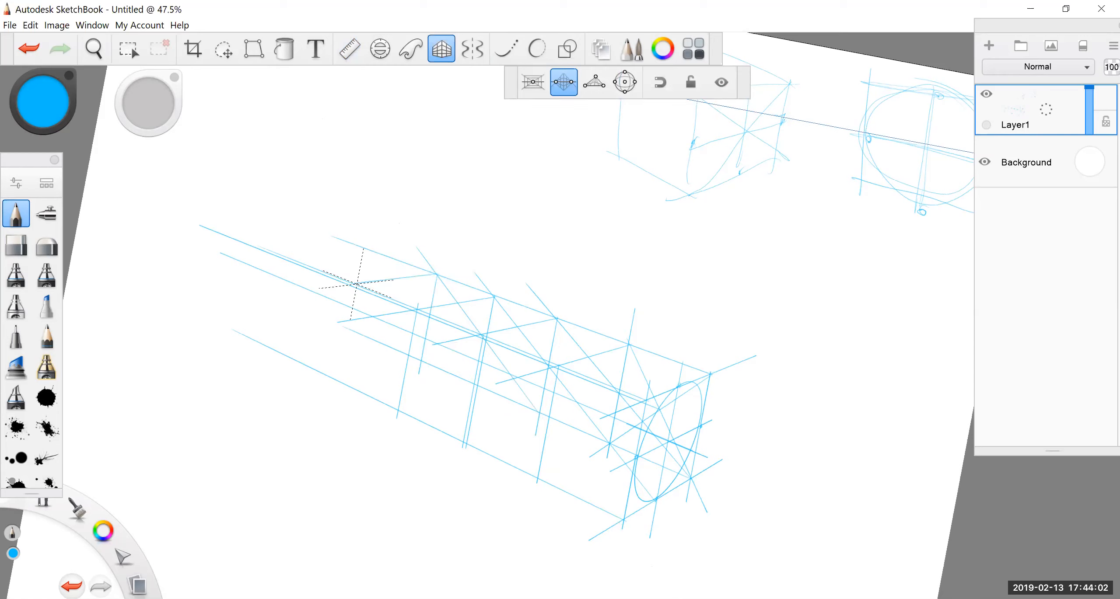
left_click_drag(355, 283, 337, 377)
Close the four rear cross-sections by drawing their bottom edges in perspective from the lower receding edge
left_click_drag(609, 444, 527, 484)
left_click_drag(463, 444, 475, 380)
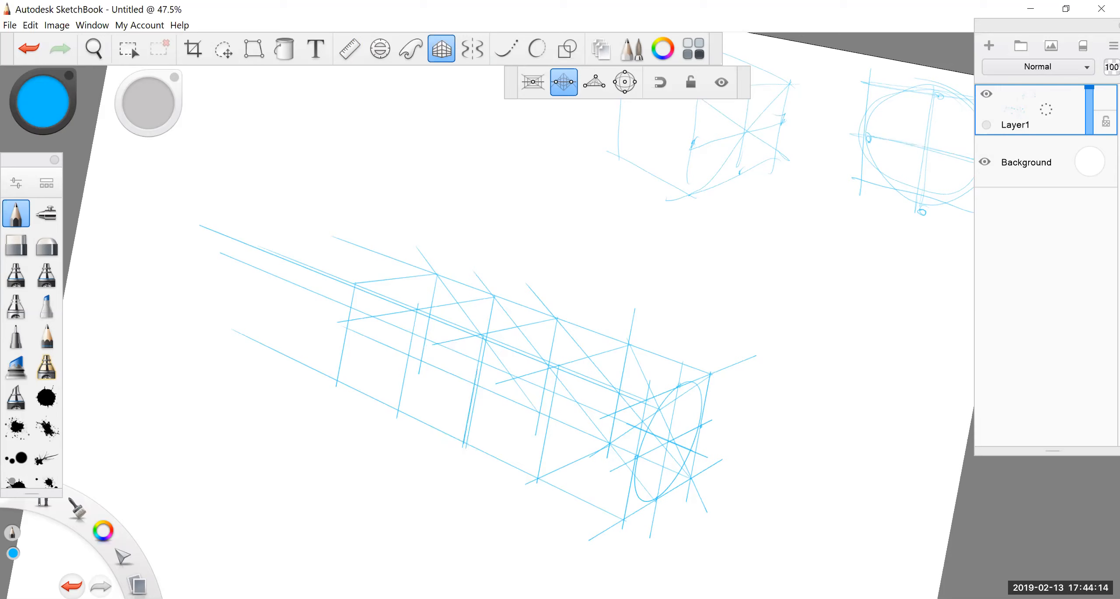
left_click_drag(466, 443, 568, 407)
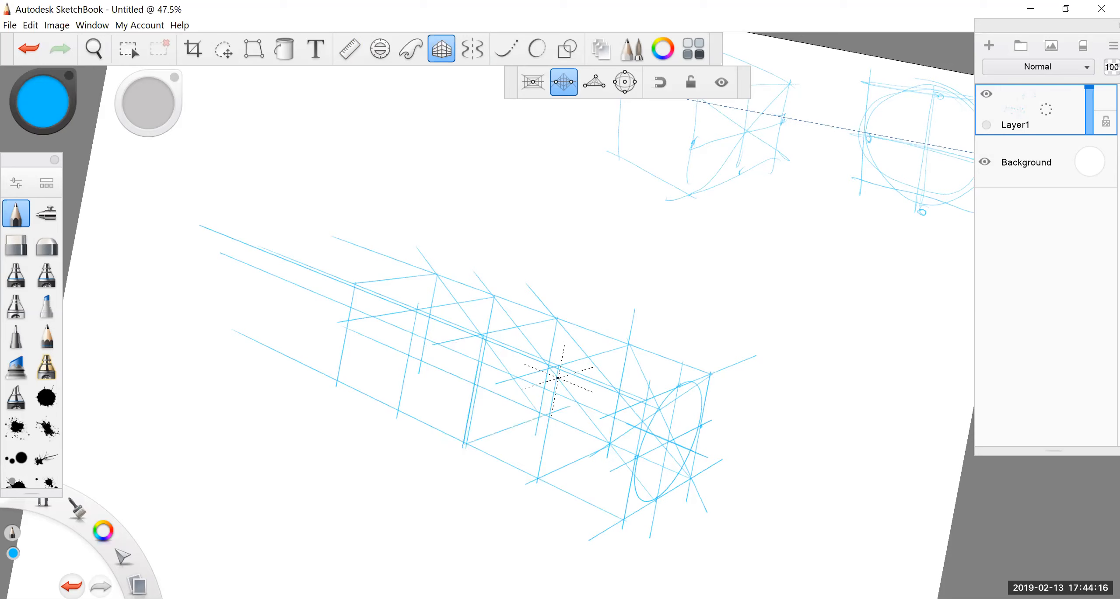
left_click_drag(397, 412, 447, 398)
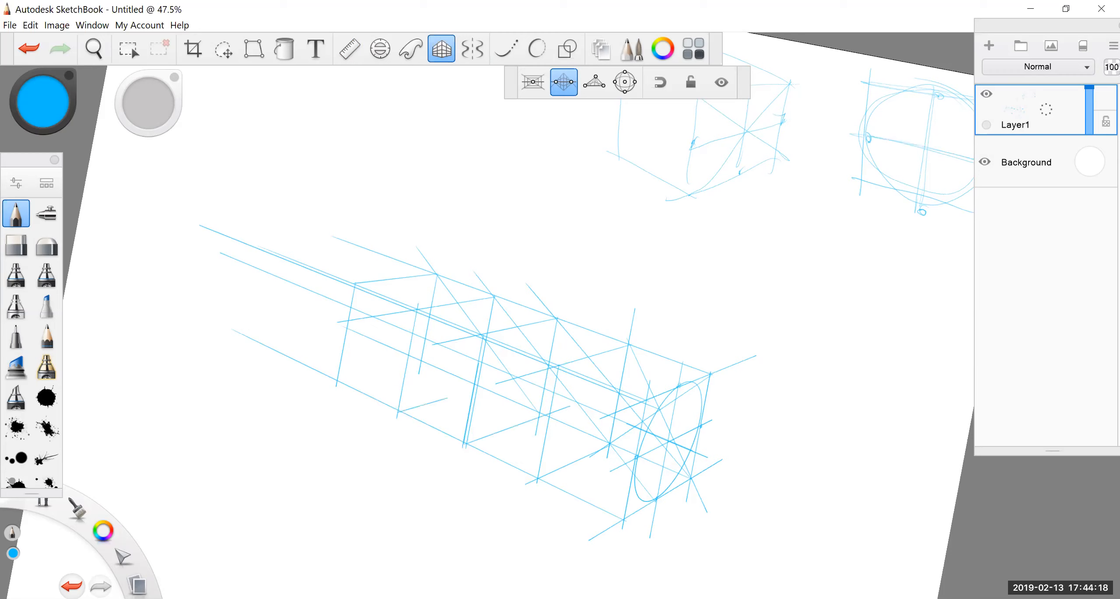
left_click_drag(337, 381, 415, 363)
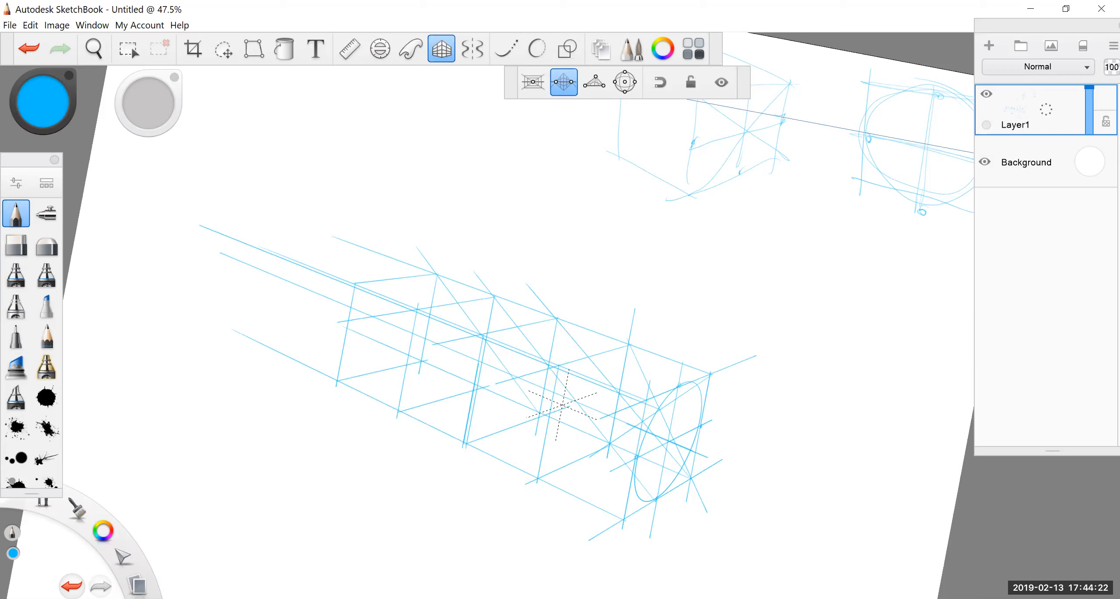
Fit the ellipse guide inside the second cross-section, adjusting its position, size and roundness, and trace the ellipse
left_click(380, 48)
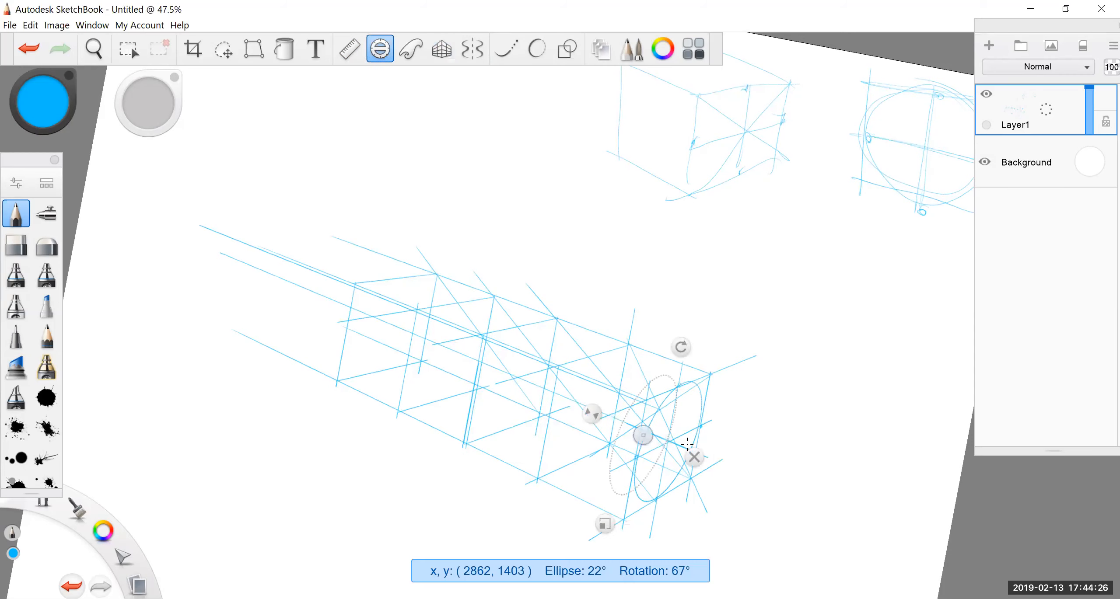
left_click_drag(580, 410, 581, 408)
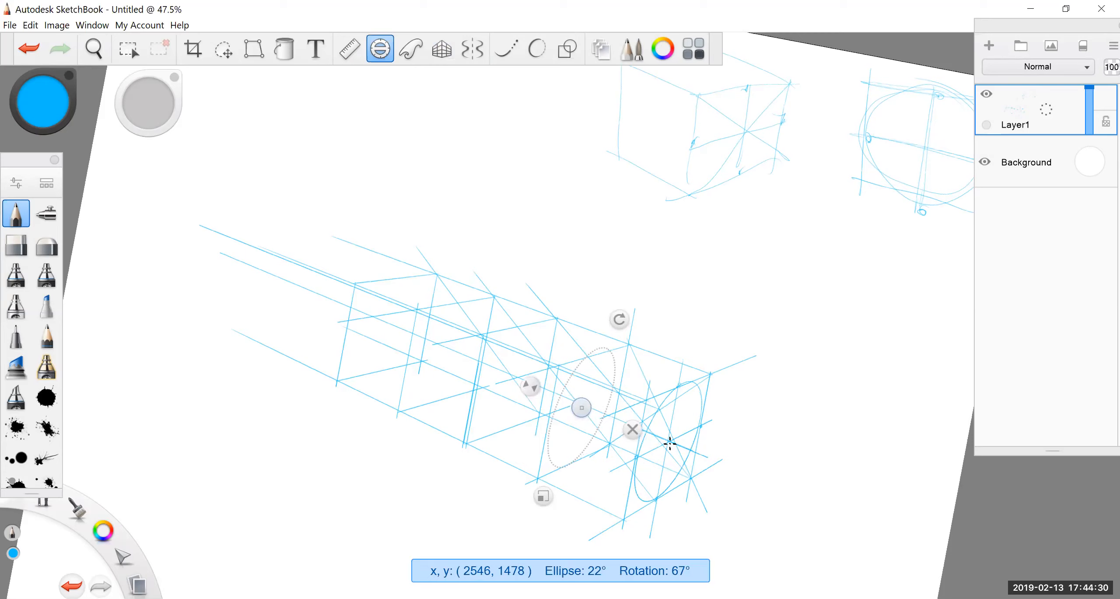
left_click_drag(581, 408, 585, 408)
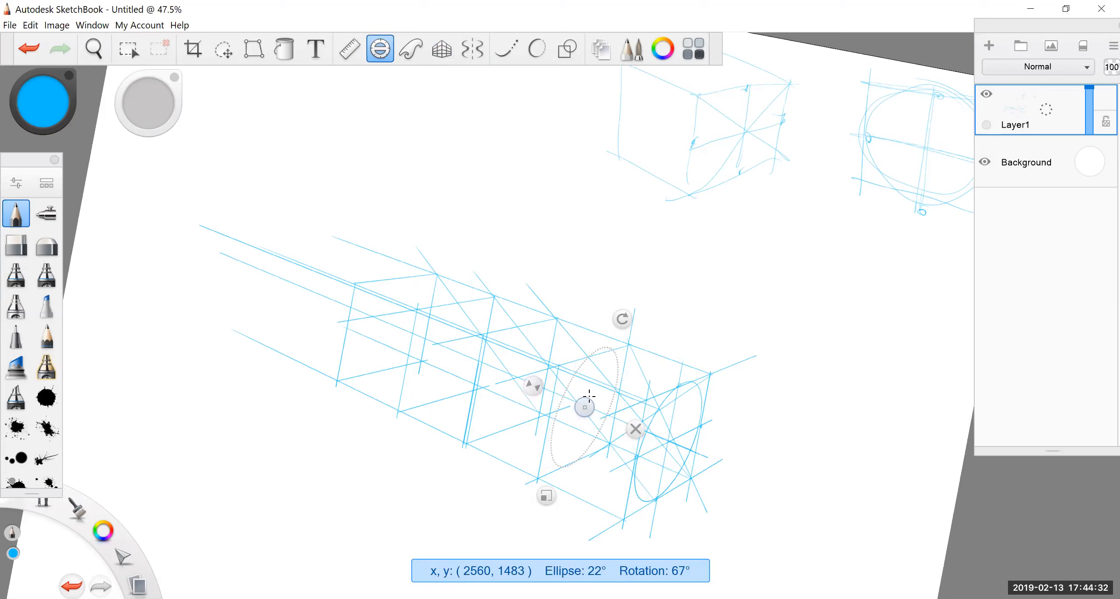
left_click_drag(548, 501, 550, 498)
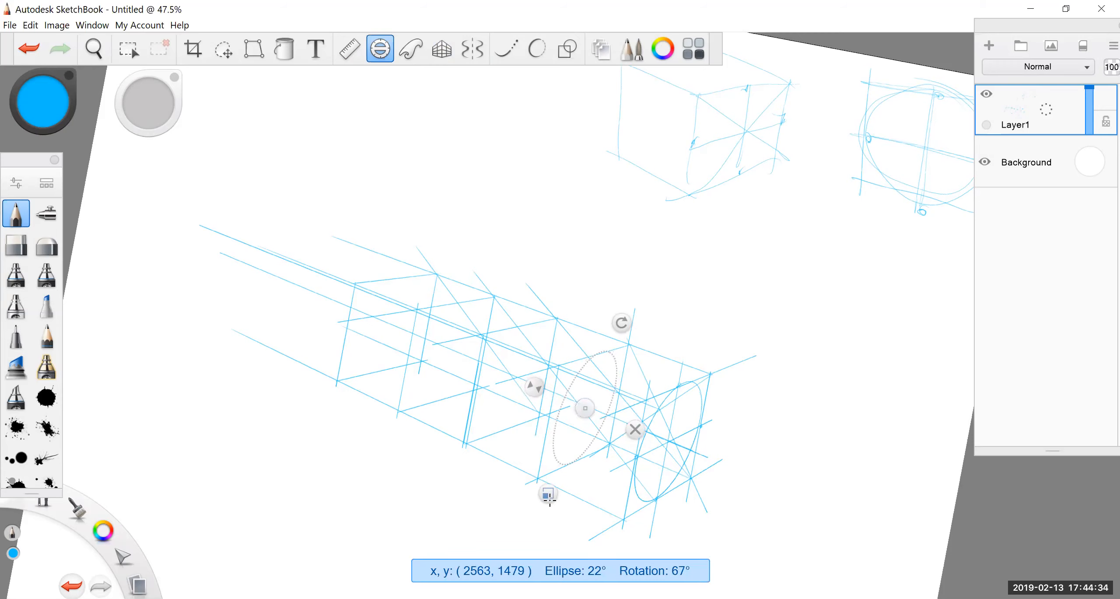
left_click_drag(533, 387, 537, 386)
left_click_drag(549, 495, 550, 493)
left_click_drag(527, 382, 531, 384)
left_click_drag(585, 408, 586, 408)
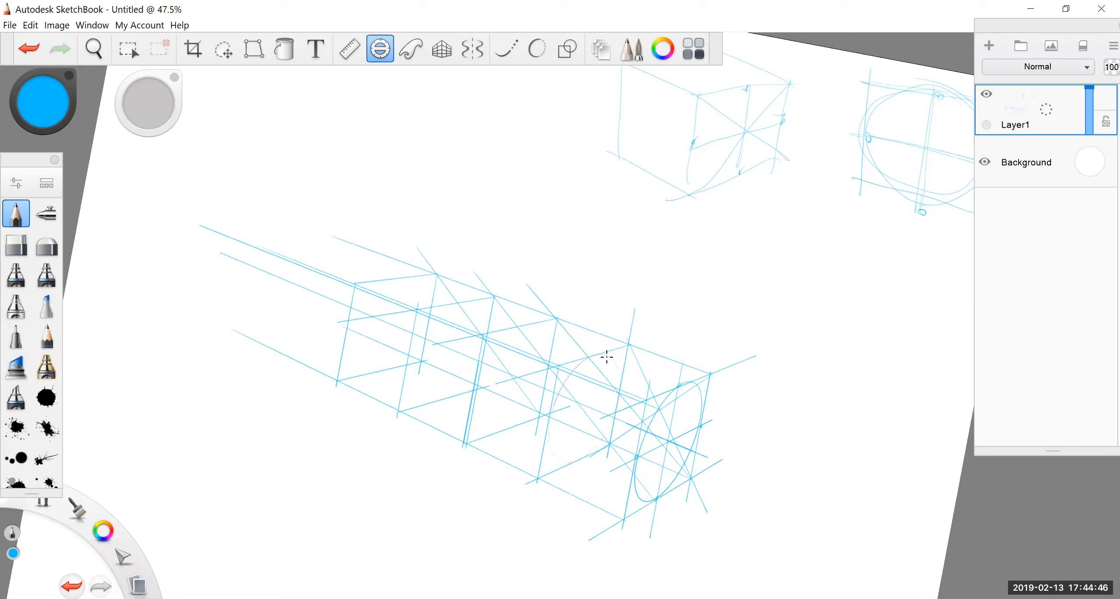
Move the ellipse guide to the third cross-section, refit its size and roundness to the edges, and trace the ellipse
left_click_drag(585, 409, 512, 376)
left_click_drag(477, 458, 477, 457)
left_click_drag(455, 352, 453, 350)
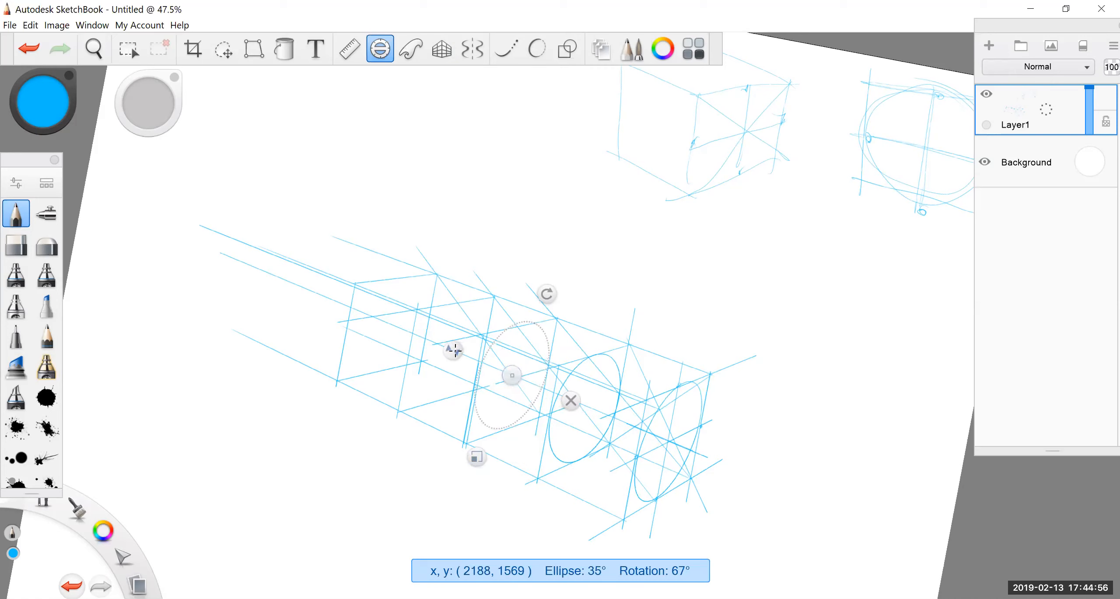
left_click_drag(511, 375, 509, 378)
left_click_drag(480, 462, 482, 465)
left_click_drag(509, 378, 511, 376)
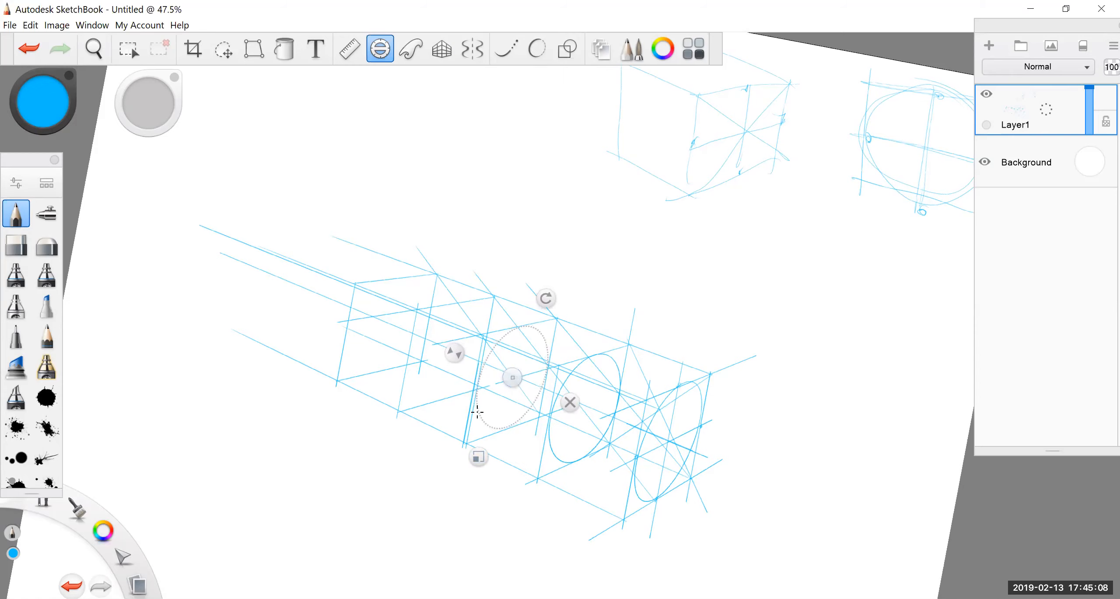
left_click_drag(475, 458, 476, 459)
left_click_drag(454, 352, 455, 353)
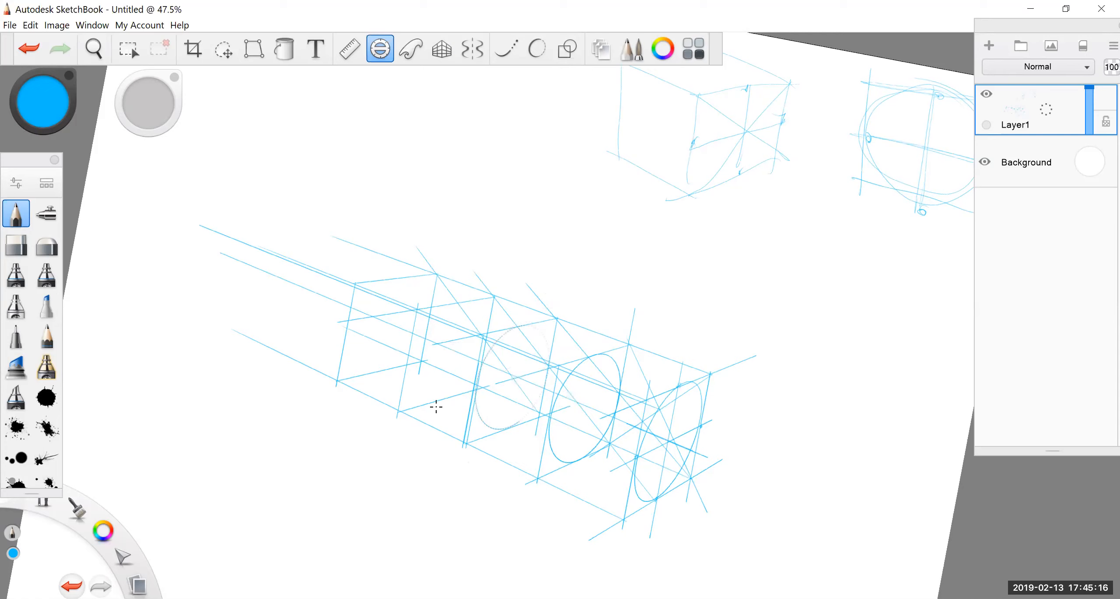
Shift the ellipse guide back to the fourth cross-section, scale and widen it to touch the sides, and trace the ellipse
mouse_move(512, 378)
left_mouse_down()
mouse_move(453, 357)
mouse_move(514, 377)
left_mouse_up()
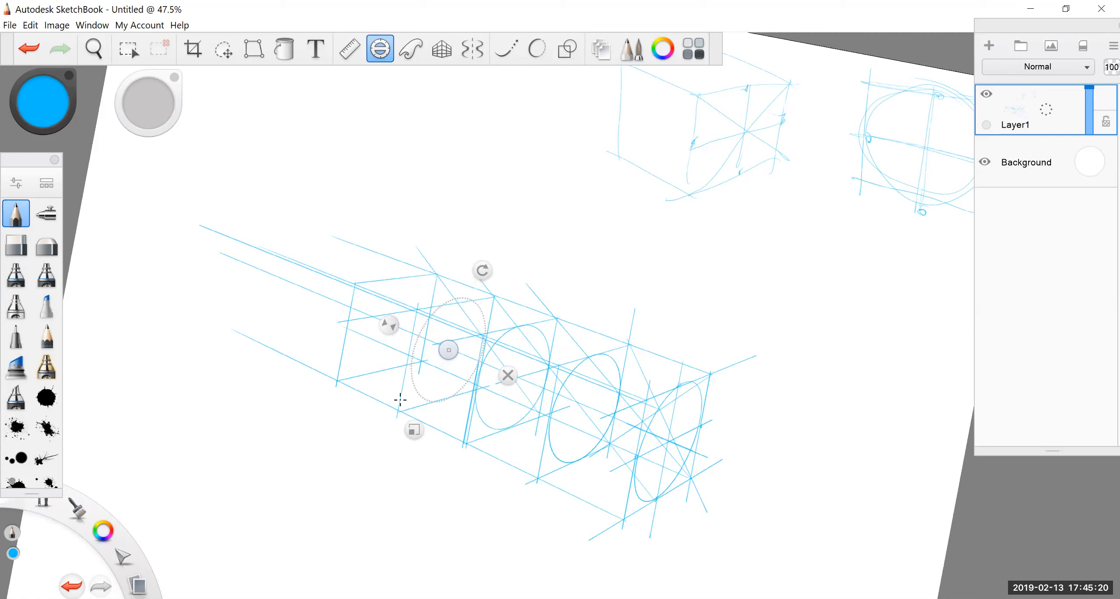
left_click_drag(414, 430, 416, 424)
left_click_drag(450, 348, 452, 352)
left_click_drag(398, 329, 386, 324)
left_click_drag(453, 353, 439, 341)
left_click_drag(381, 323, 385, 326)
left_click(414, 424)
Fit and trace a smaller, rounder ellipse in the fifth, rearmost cross-section and put the ellipse guide away
mouse_move(444, 350)
left_mouse_down()
mouse_move(442, 318)
mouse_move(402, 357)
mouse_move(408, 372)
mouse_move(387, 322)
left_mouse_up()
left_click_drag(356, 401, 357, 399)
left_click_drag(333, 298, 335, 298)
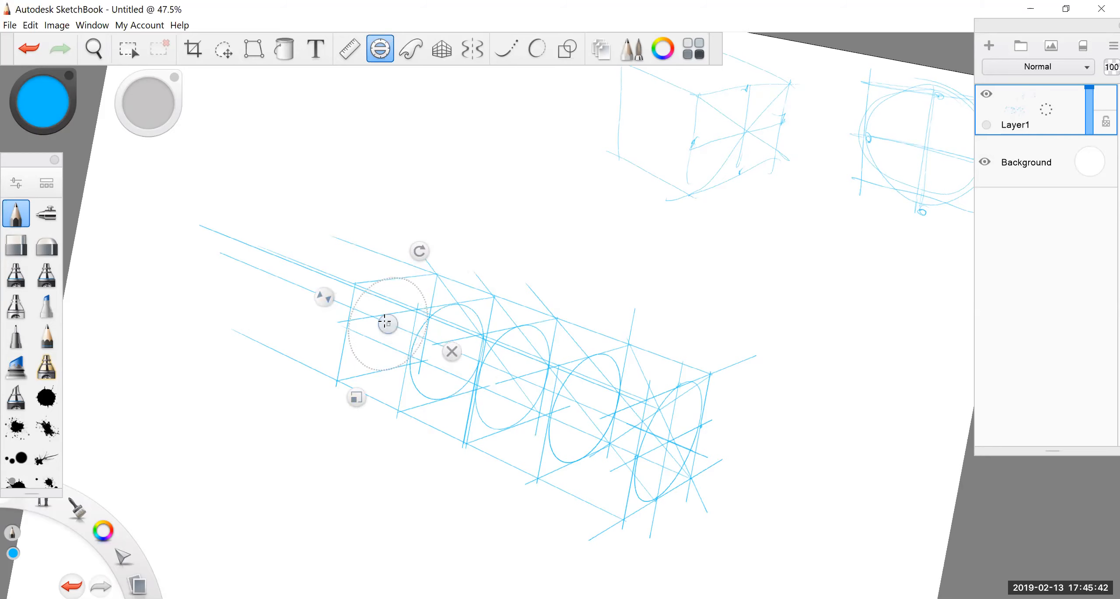
left_click_drag(389, 323, 389, 324)
left_click(451, 353)
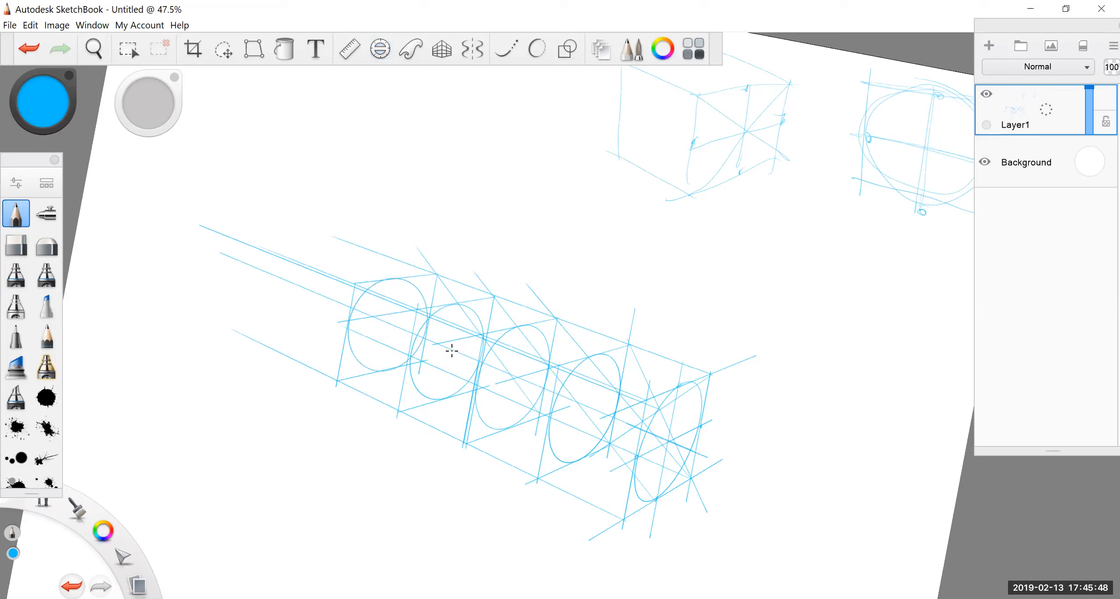
Rule the cylinder's lower and upper outlines as lines tangent to the front and rear ellipses
key("r")
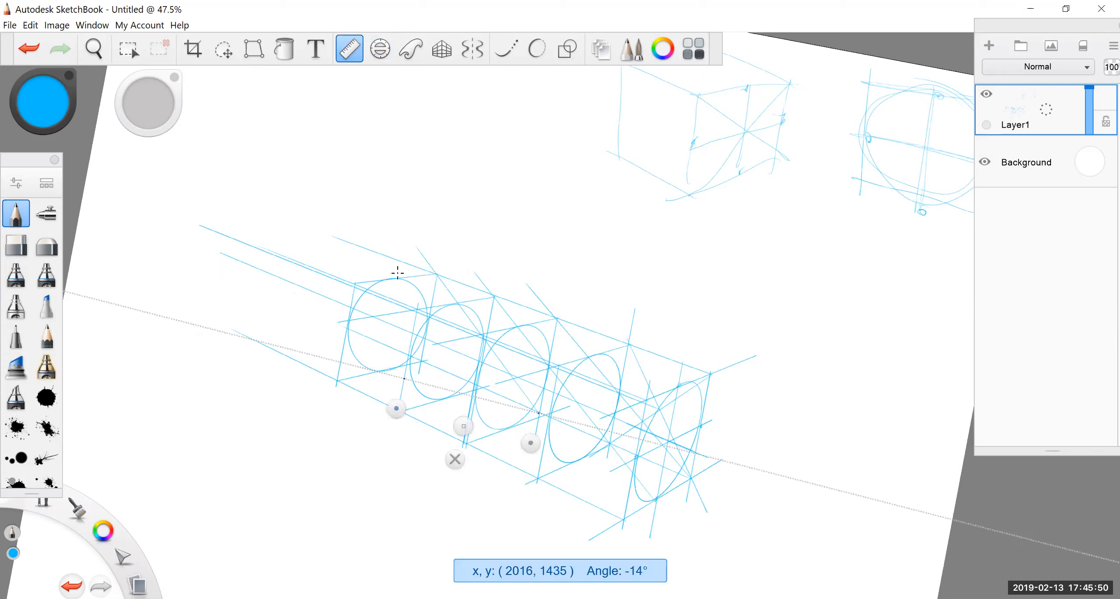
left_click_drag(531, 443, 630, 530)
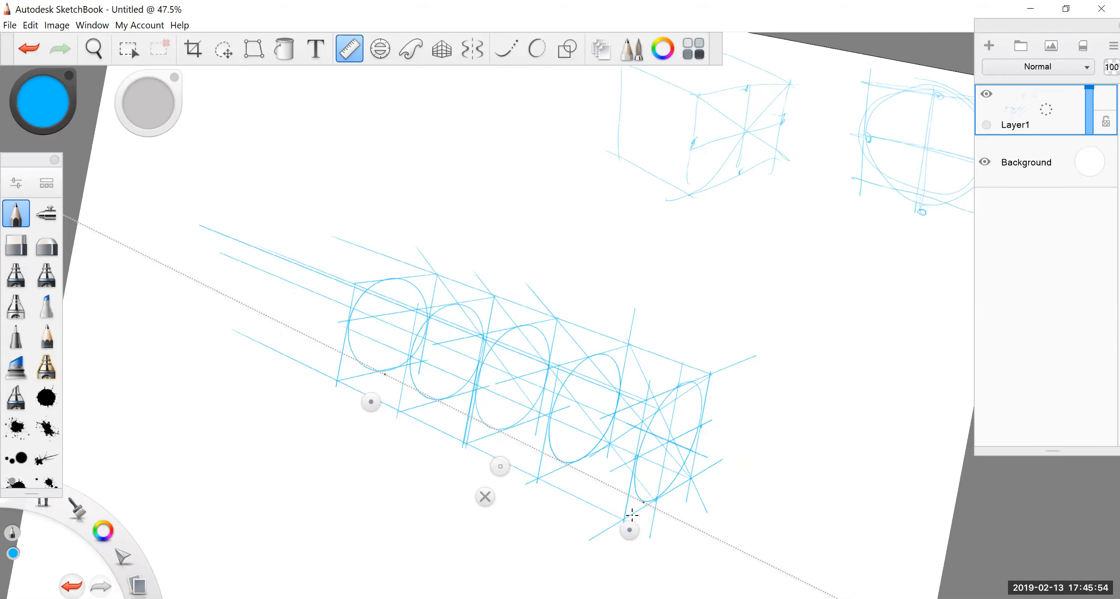
left_click_drag(372, 403, 368, 402)
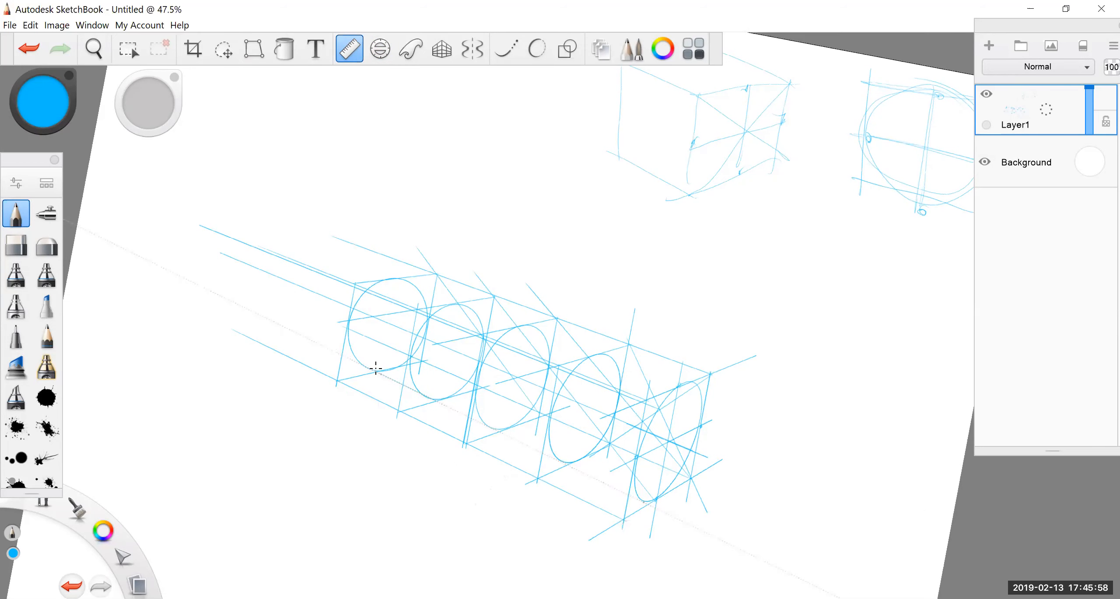
left_click_drag(627, 529, 630, 535)
left_click_drag(380, 405, 385, 405)
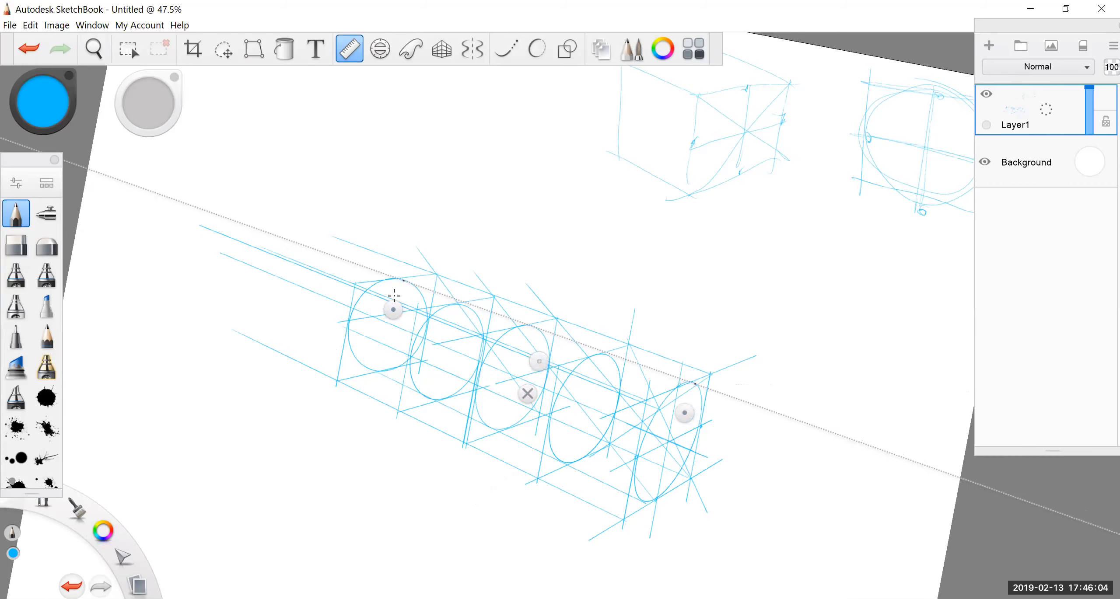
left_click_drag(405, 278, 697, 385)
left_click(527, 393)
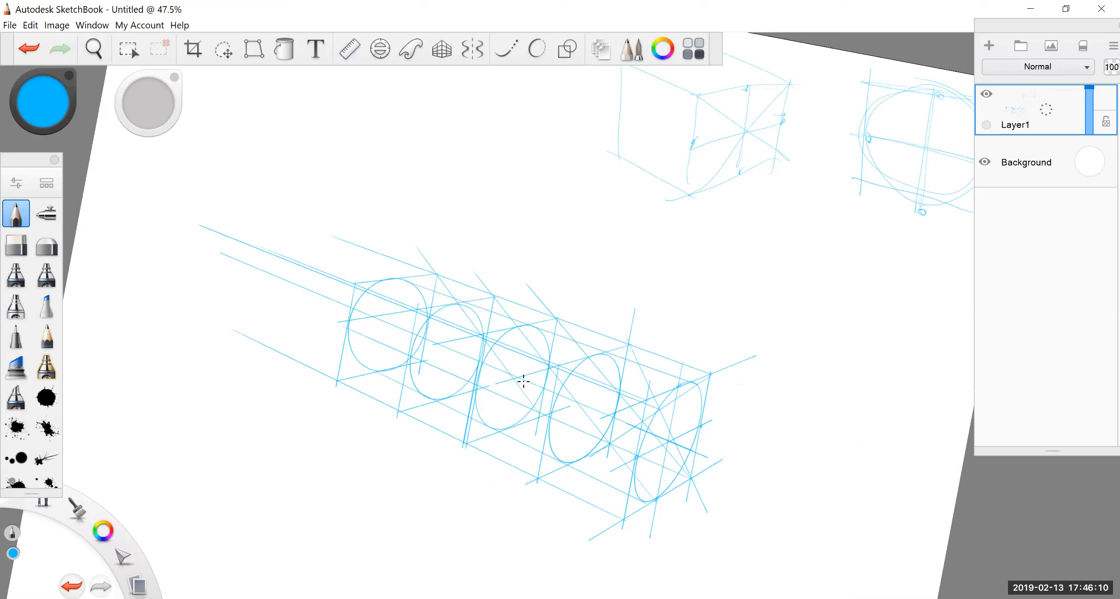
Switch the pencil colour to orange and sketch a small cone-shaped symbol with an axis above the cylinder
left_click(46, 114)
left_click(67, 71)
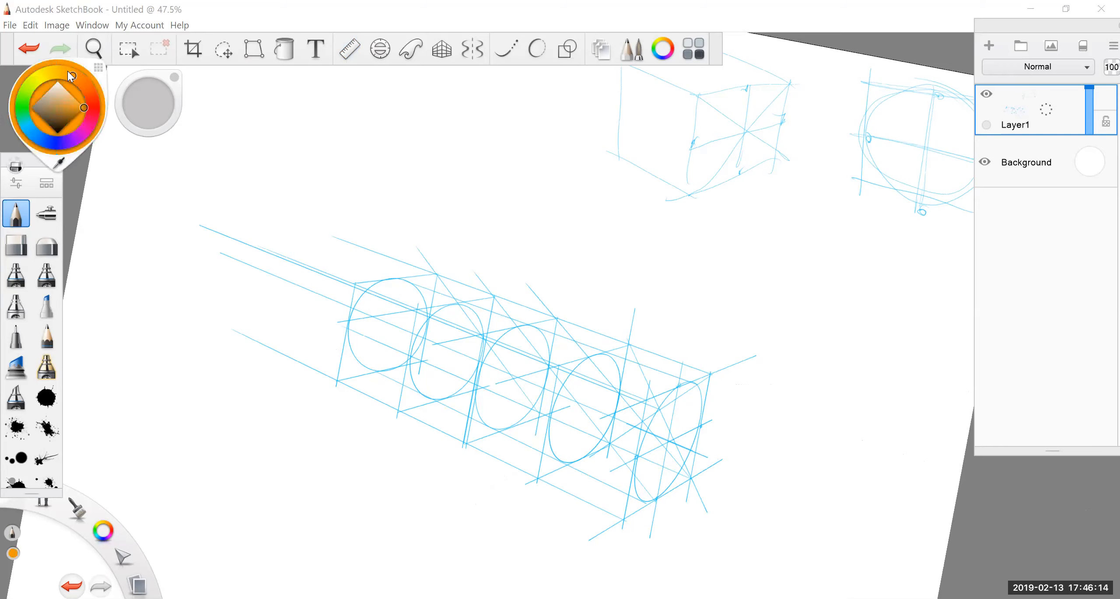
mouse_move(357, 101)
left_mouse_down()
mouse_move(389, 149)
mouse_move(350, 137)
left_mouse_up()
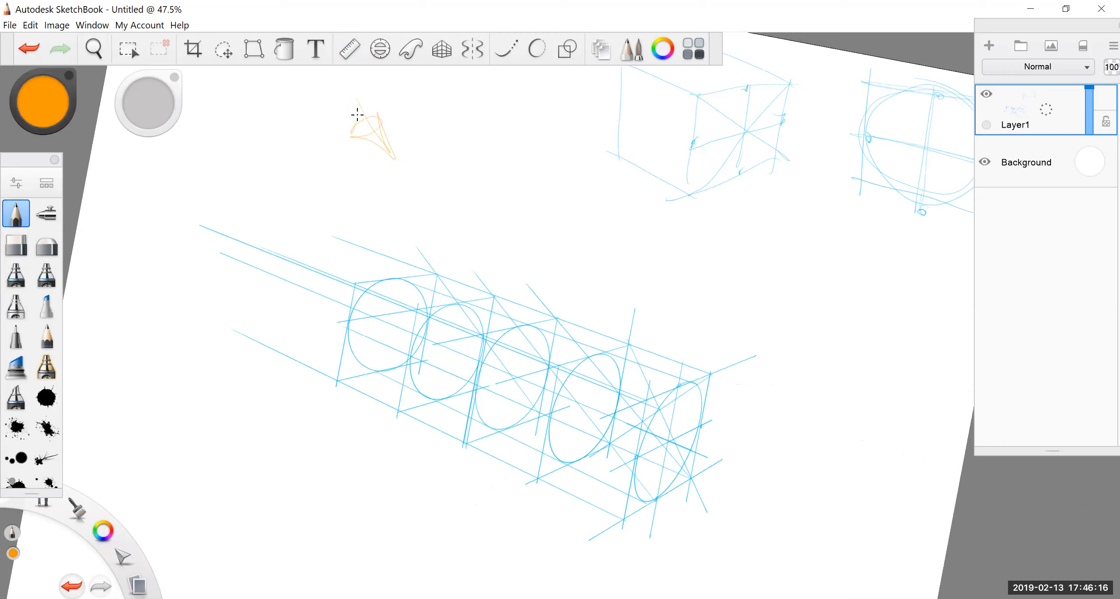
left_click(349, 48)
left_click_drag(385, 309, 493, 341)
left_click_drag(642, 481, 691, 490)
left_click_drag(595, 418, 707, 440)
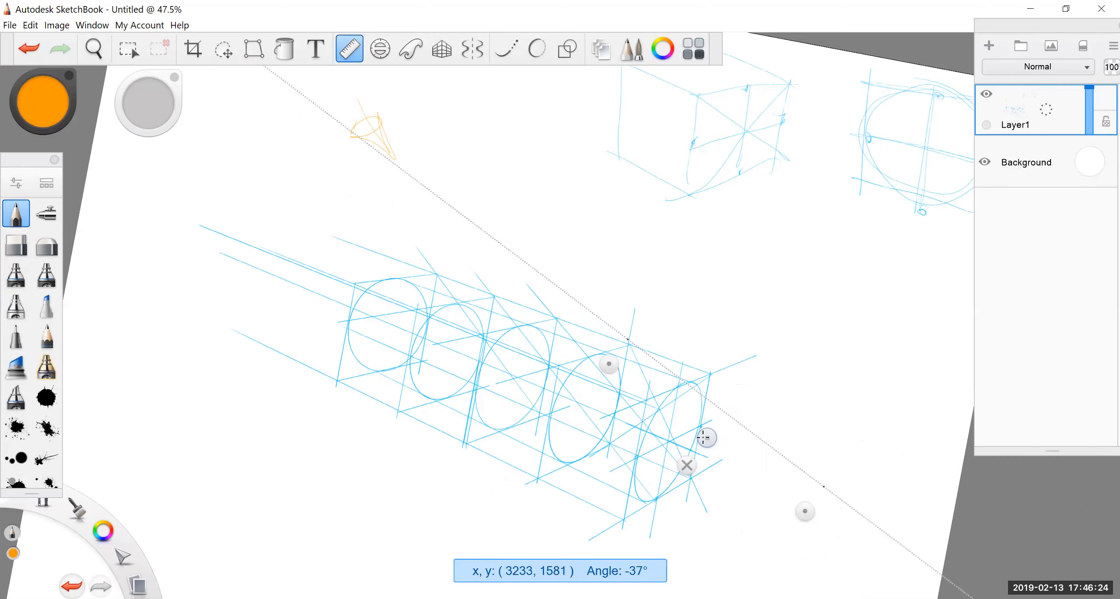
key("r")
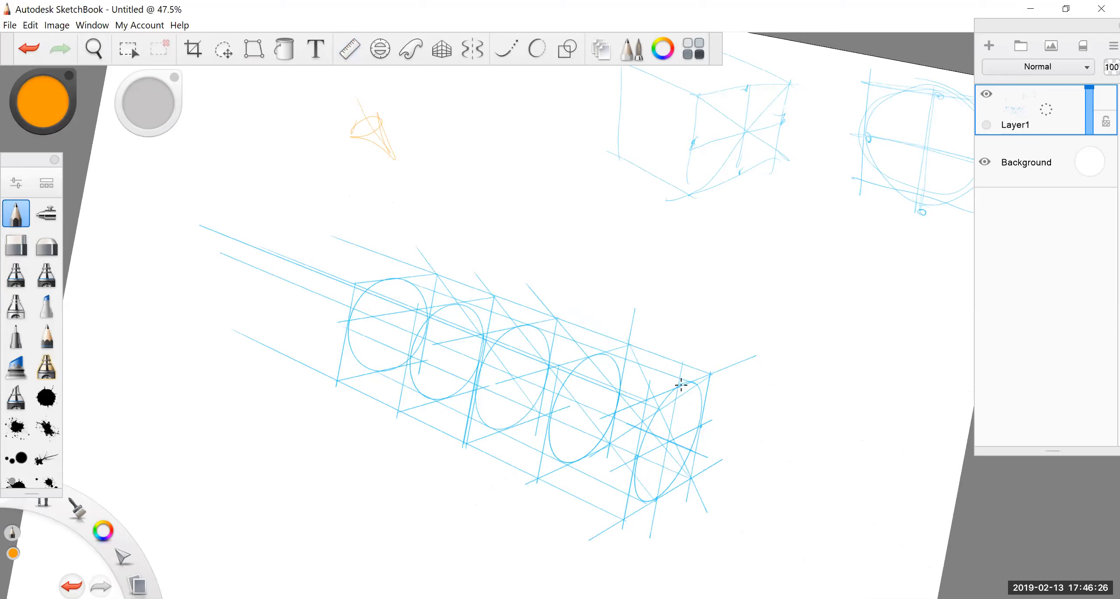
Mark four points on the front ellipse in orange and rule parallel lines from them slanting down and forward
left_click(700, 426)
left_click(350, 49)
left_click_drag(801, 484, 772, 498)
left_click_drag(695, 414, 716, 429)
left_click_drag(764, 544, 778, 535)
left_click_drag(778, 534, 775, 533)
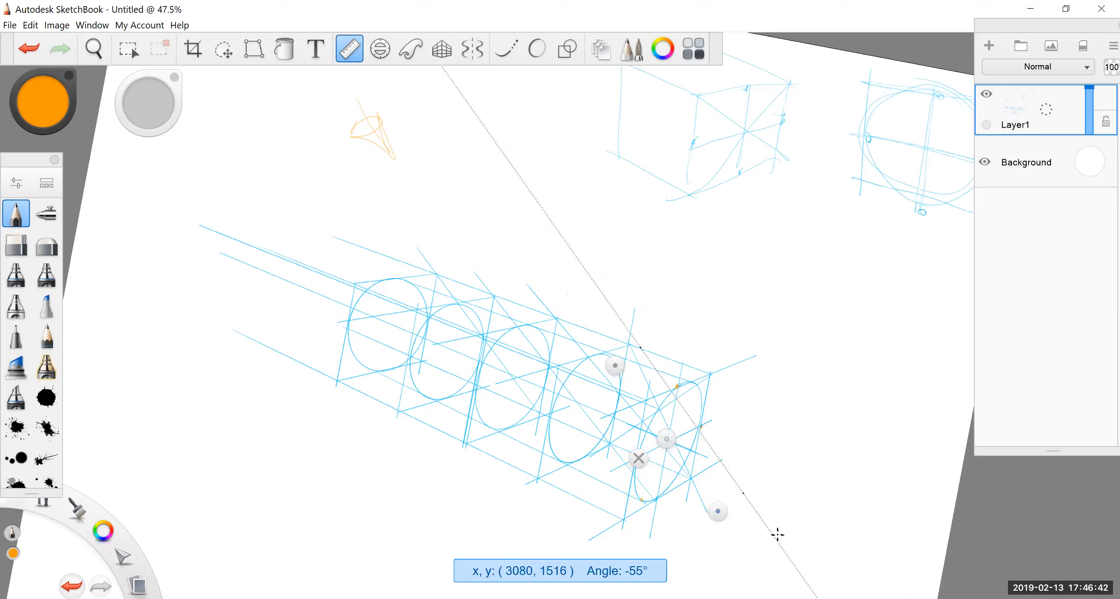
left_click_drag(720, 511, 722, 510)
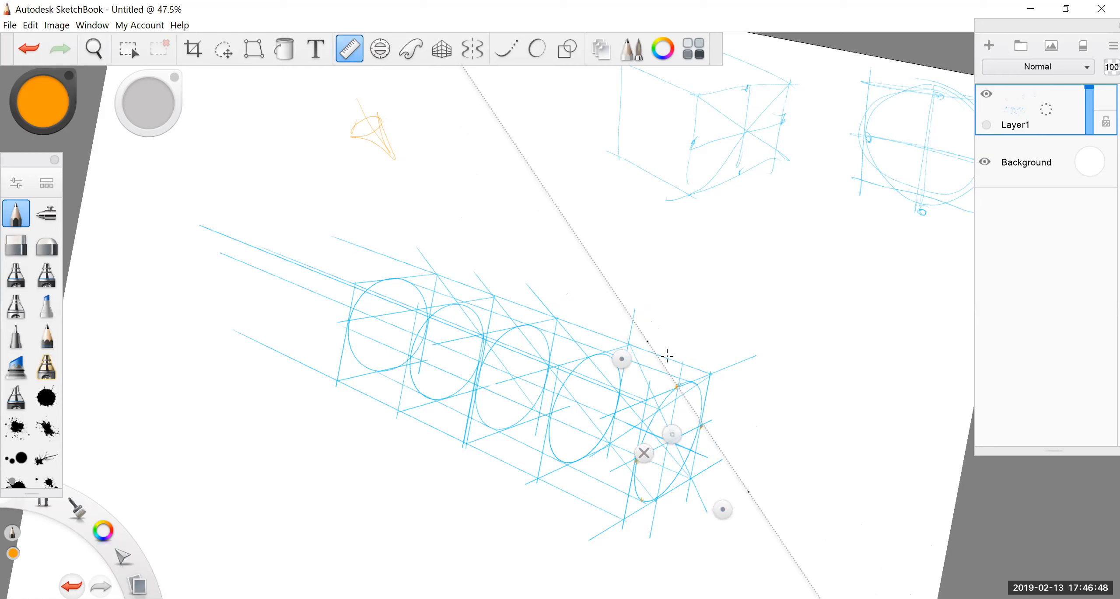
left_click_drag(676, 433, 586, 457)
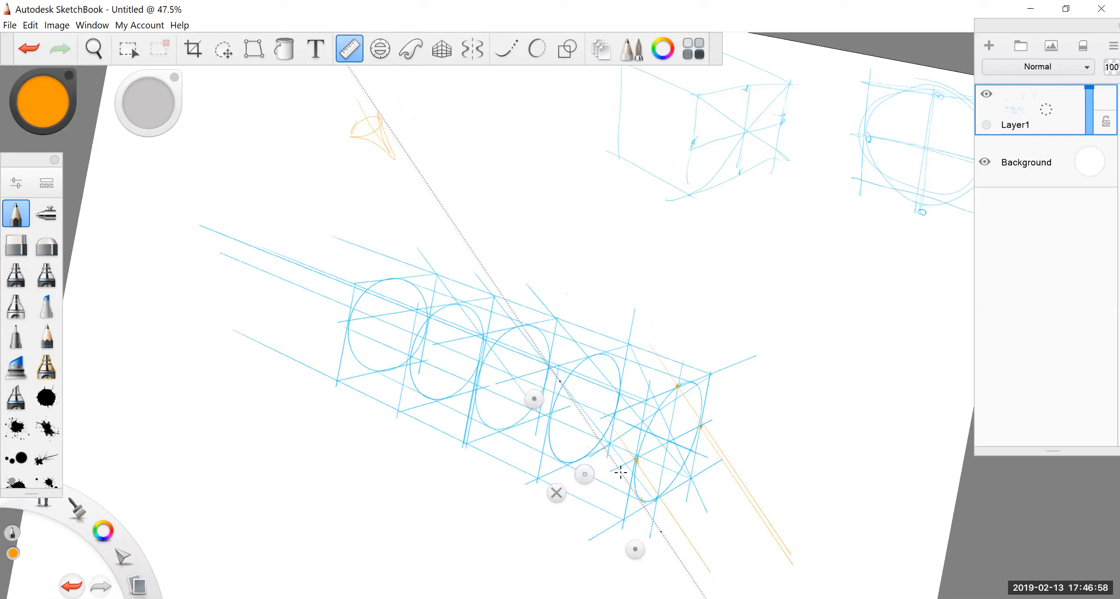
mouse_move(605, 488)
left_click(556, 493)
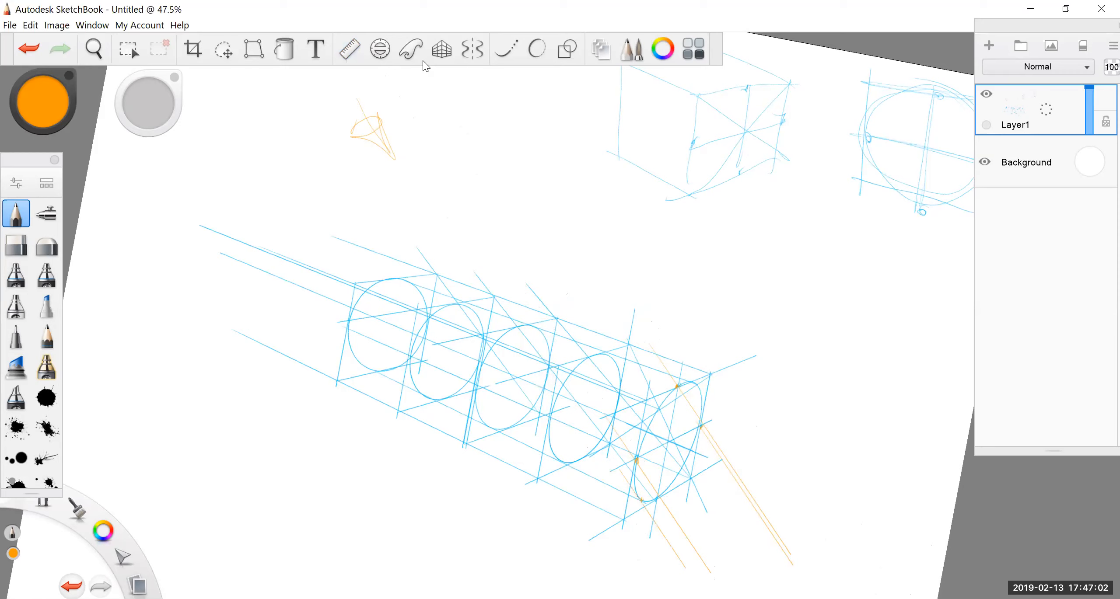
Turn on the two-point perspective guide and drop orange verticals from the marked points on the front ellipse to the ground
left_click(441, 49)
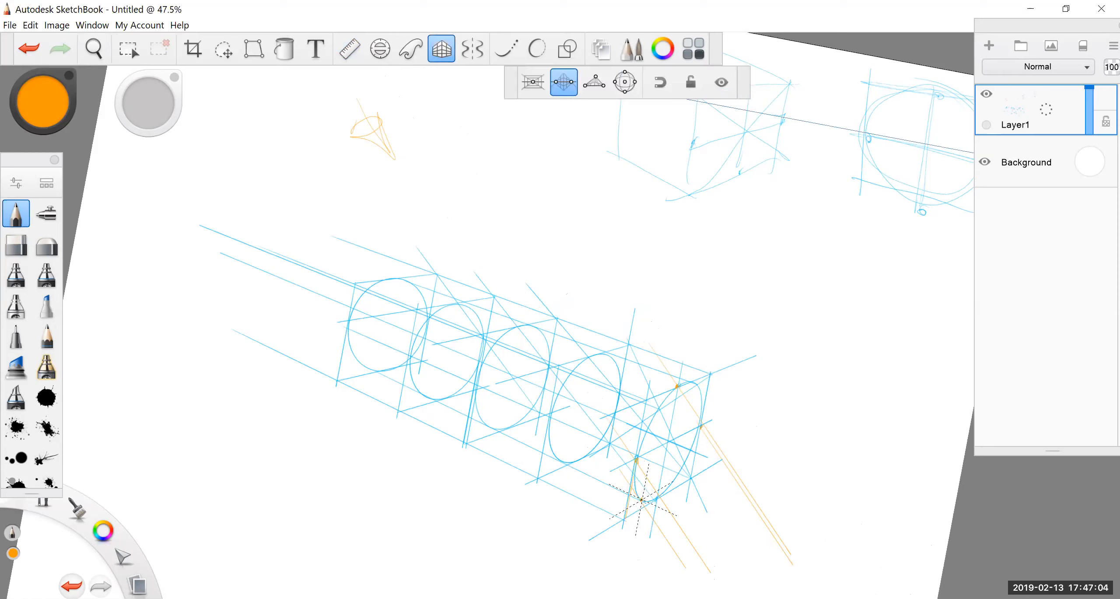
left_click_drag(677, 385, 658, 499)
Switch the pencil colour to green and rule a ground line at about 22° from the front ellipse's base through the orange slanting lines
left_click(24, 105)
left_click(22, 105)
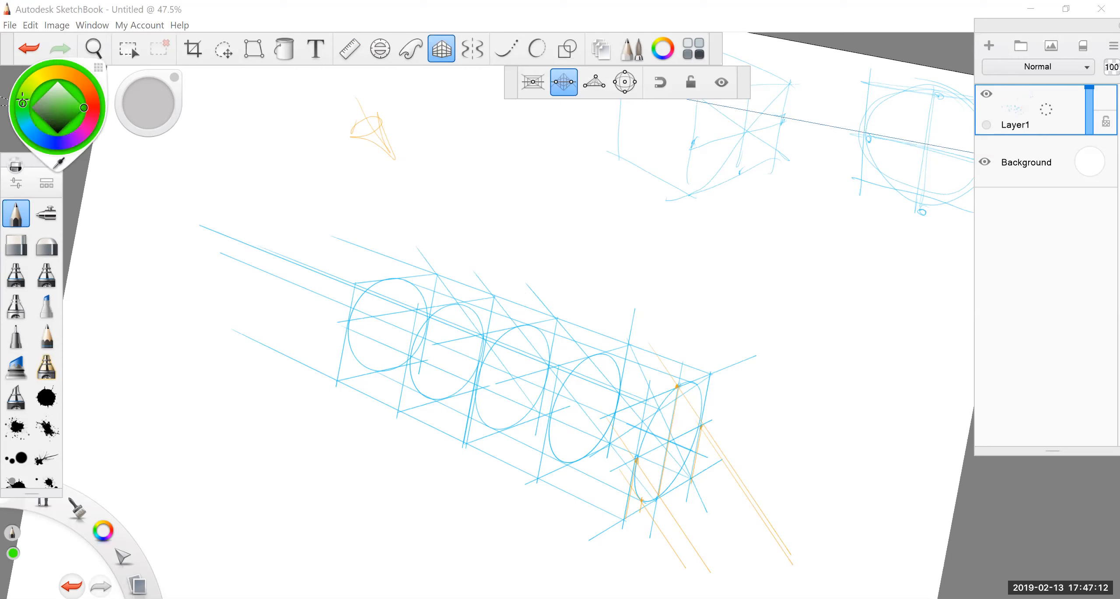
left_click(349, 49)
left_click_drag(556, 411, 643, 544)
left_click_drag(805, 440, 779, 459)
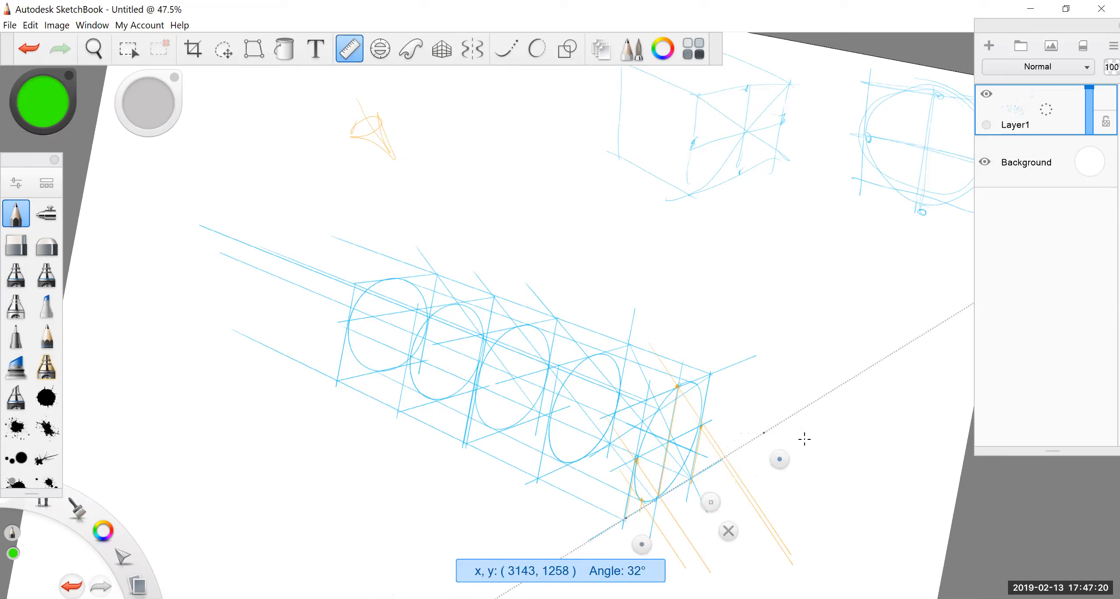
left_click_drag(779, 460, 828, 470)
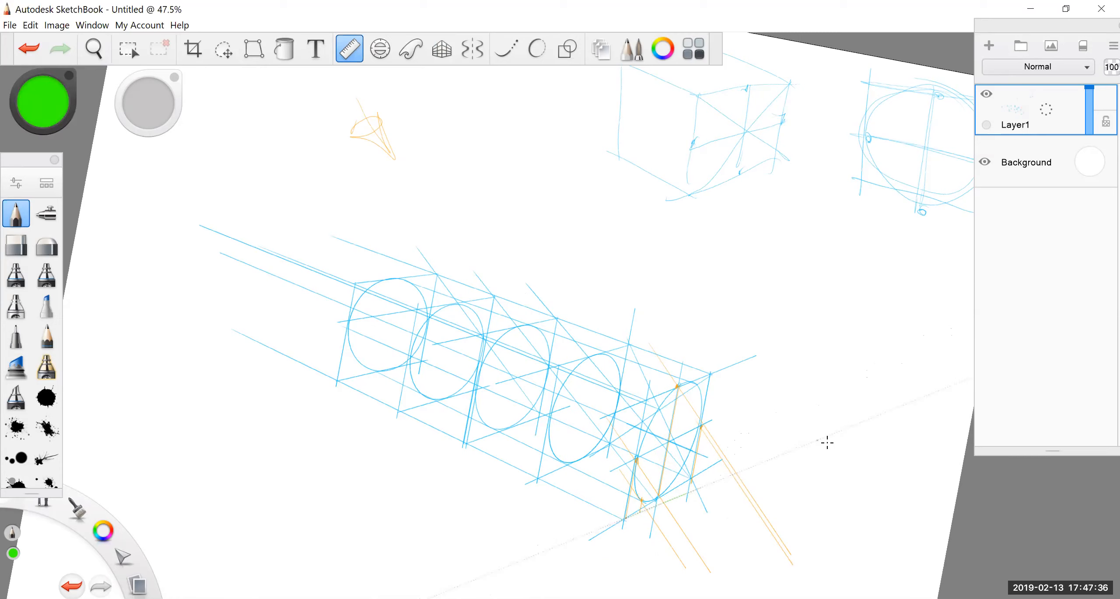
left_click_drag(731, 512, 741, 501)
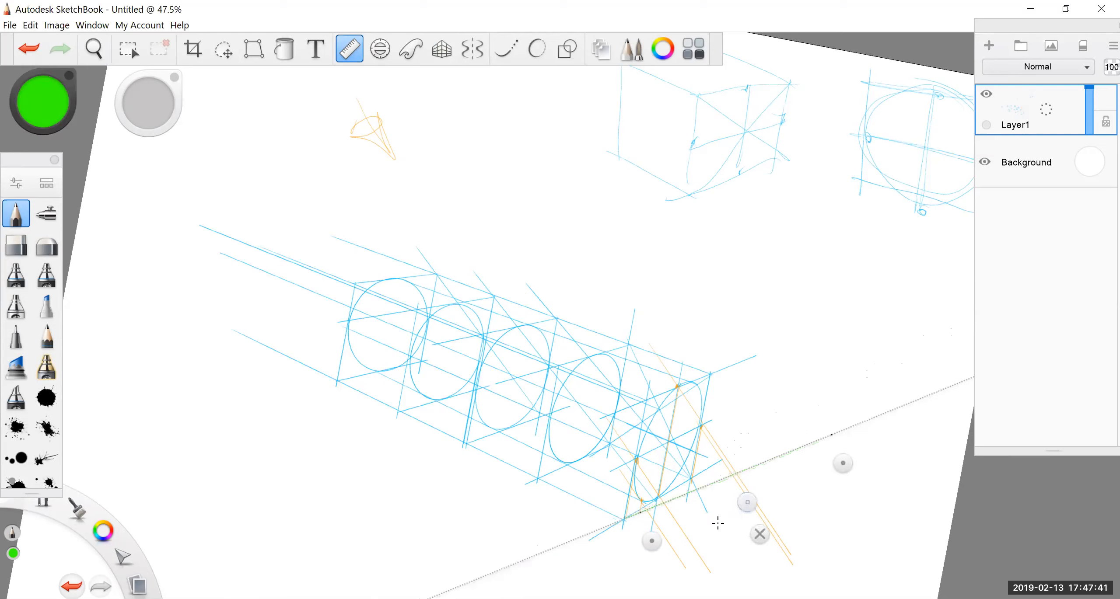
left_click(760, 534)
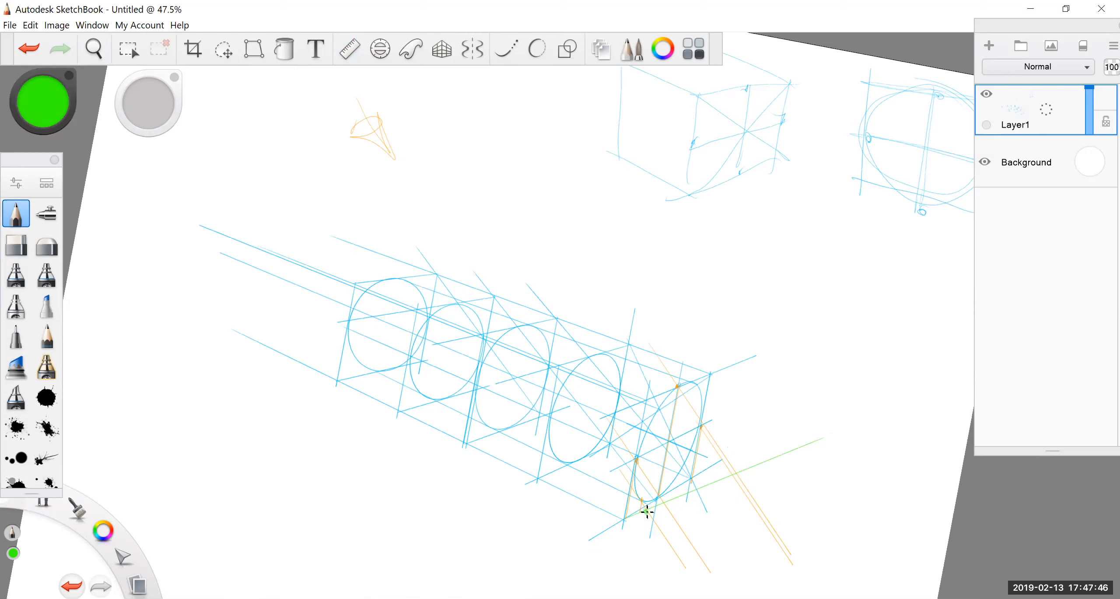
Mark the lower points in green where the ground line meets the orange slanting lines near the front ellipse's base
key("ctrl+z")
left_click_drag(634, 472, 625, 525)
key("r")
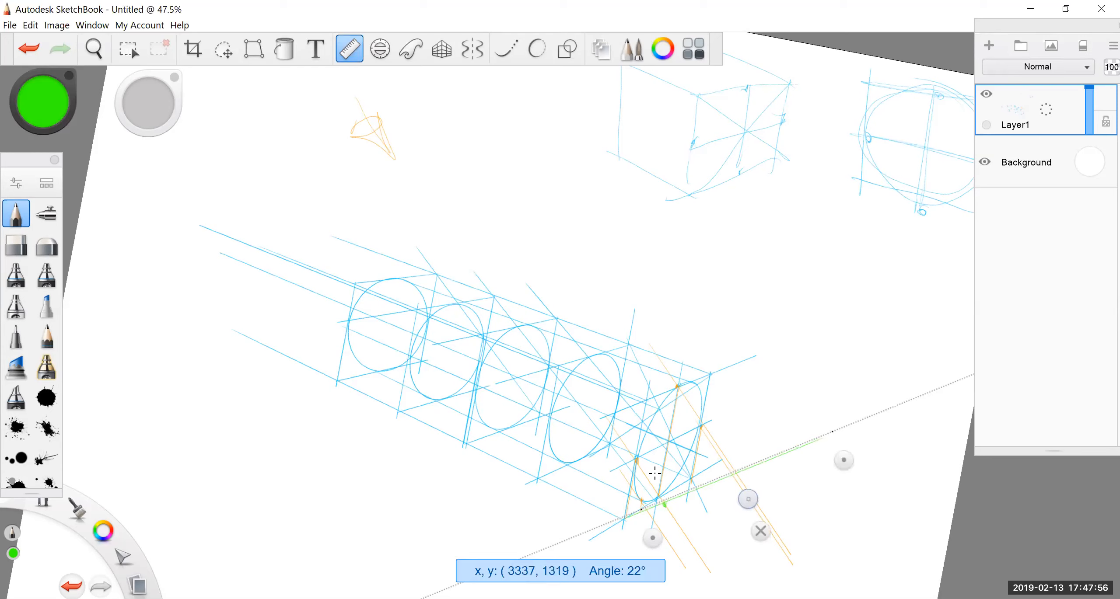
left_click(760, 531)
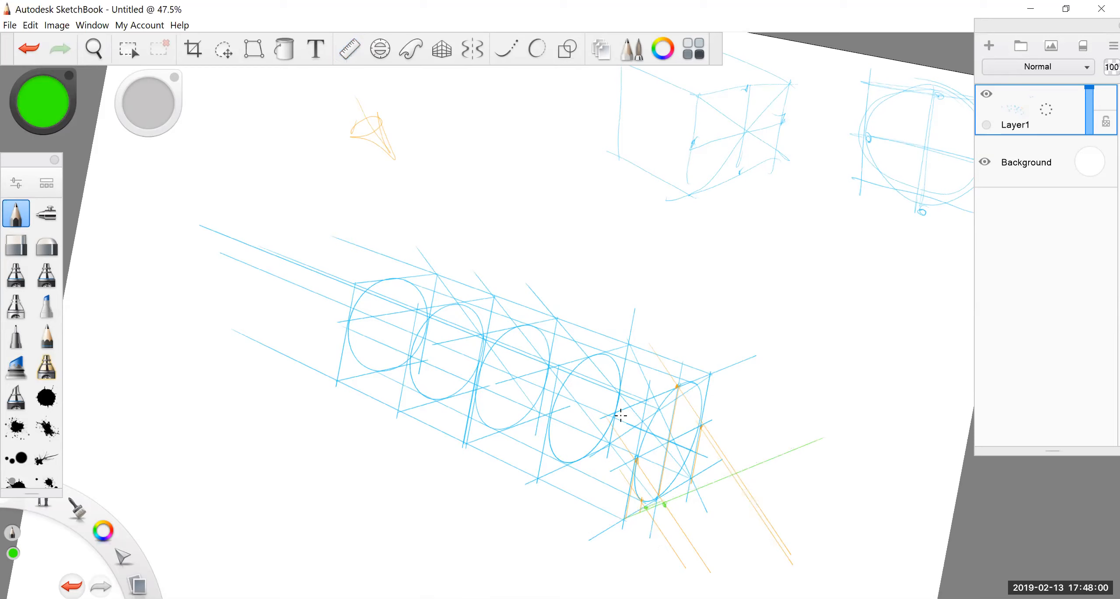
Rule more green ground lines at 22° through the feet of the other verticals and mark where they meet the orange lines
left_click(355, 54)
mouse_move(748, 499)
left_mouse_down()
mouse_move(723, 503)
mouse_move(846, 423)
left_mouse_up()
left_click(735, 534)
left_click(742, 533)
left_click(350, 52)
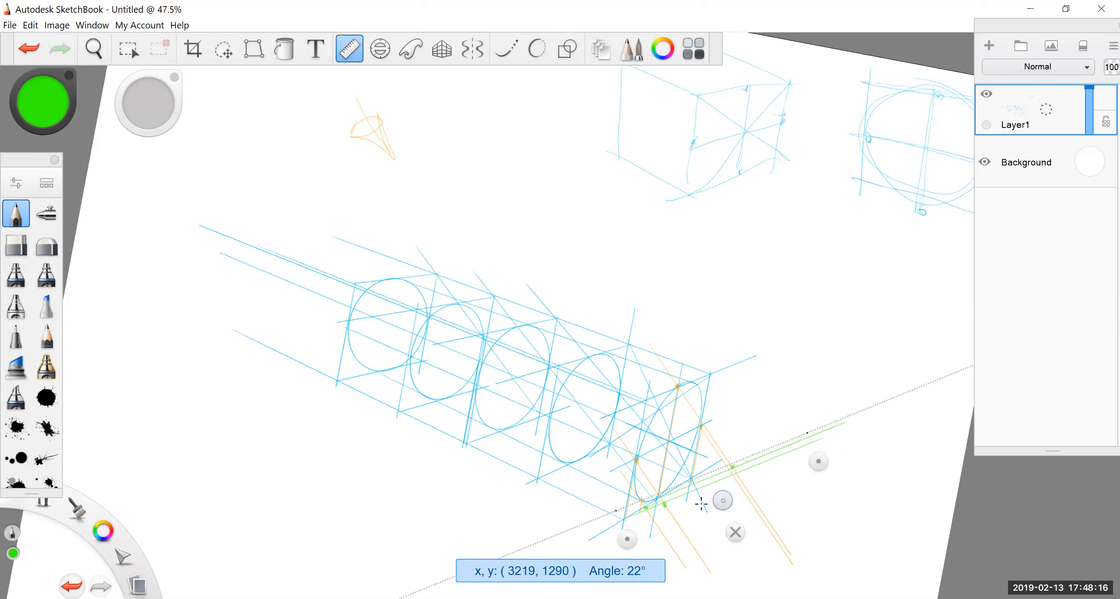
left_click_drag(723, 500, 728, 503)
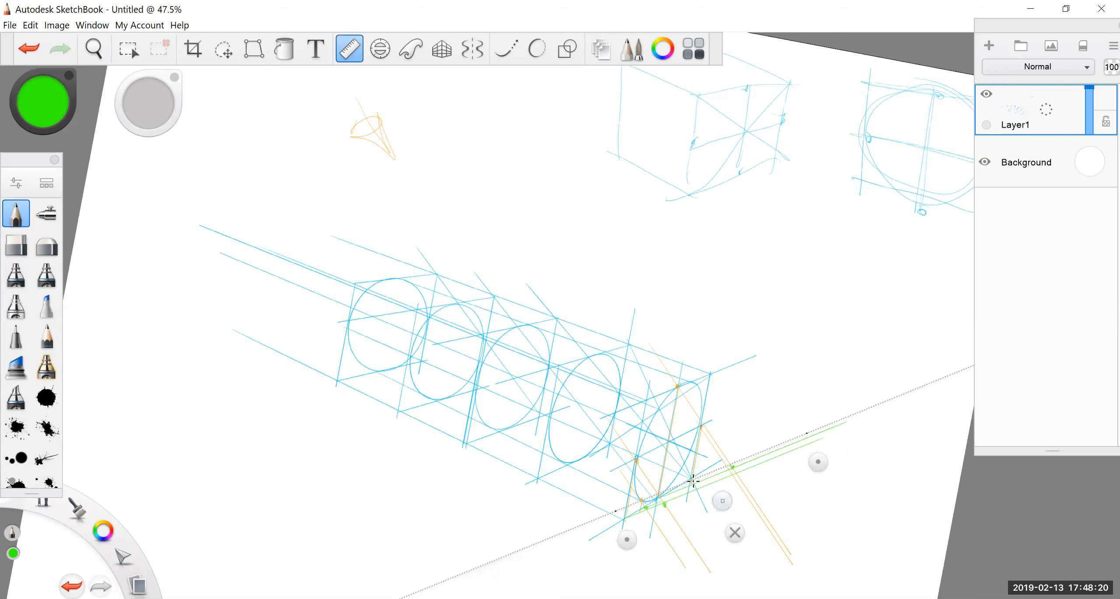
left_click(731, 529)
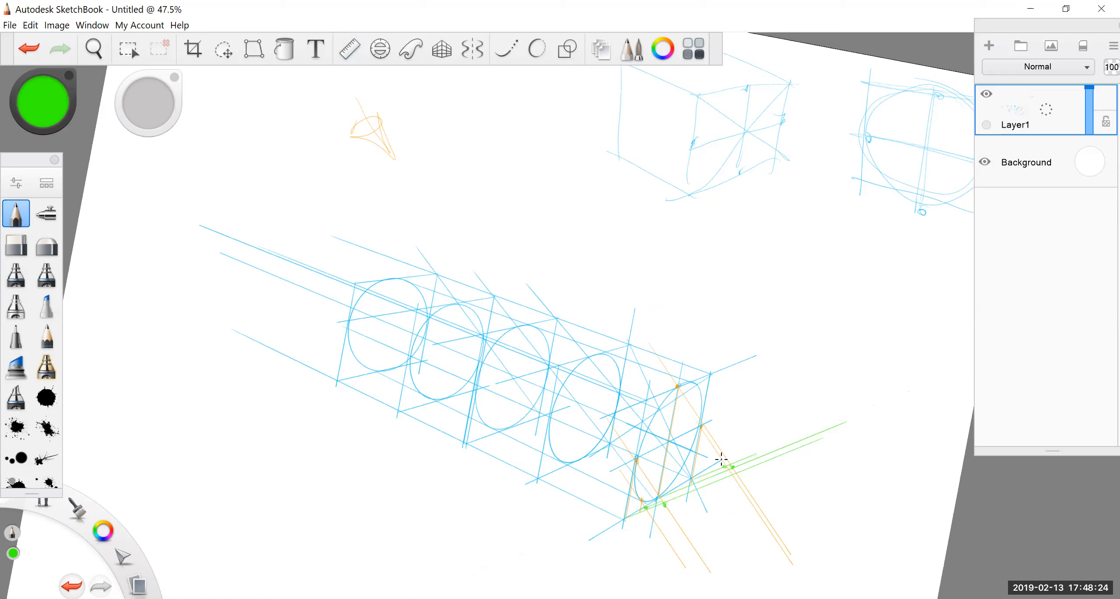
Fit a very narrow ellipse through the green ground points, trace it in green as the front ellipse's shadow, and put the ellipse guide away
left_click(380, 49)
left_click_drag(323, 296, 324, 298)
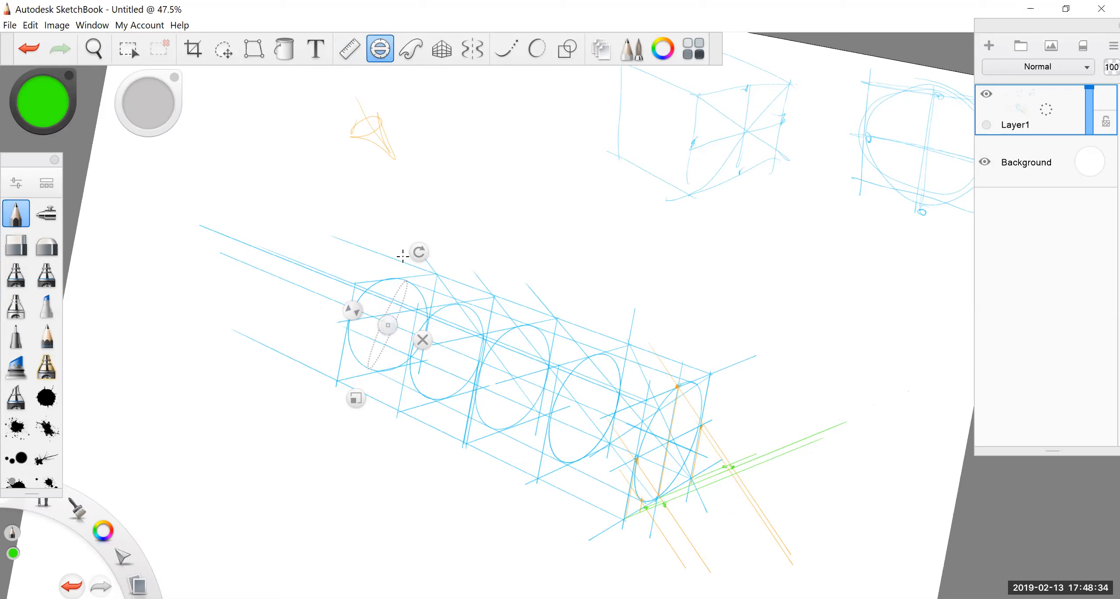
left_click(360, 402)
left_click_drag(388, 325, 697, 480)
left_click_drag(727, 407, 732, 406)
left_click_drag(683, 446, 684, 472)
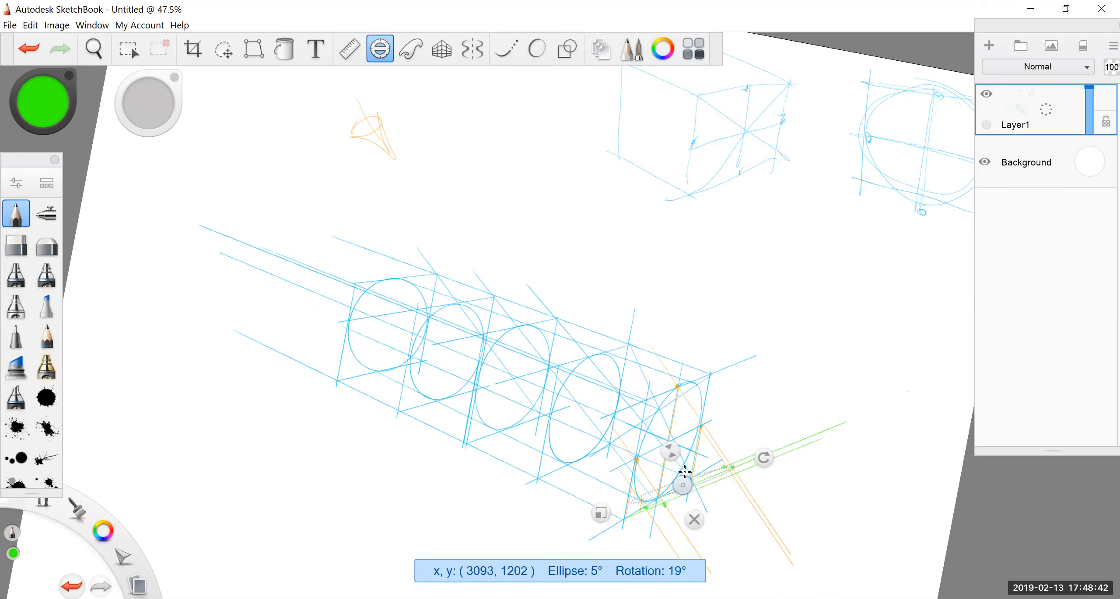
left_click_drag(764, 457, 758, 446)
left_click_drag(684, 486, 686, 487)
left_click_drag(609, 531, 614, 527)
left_click_drag(760, 451, 761, 453)
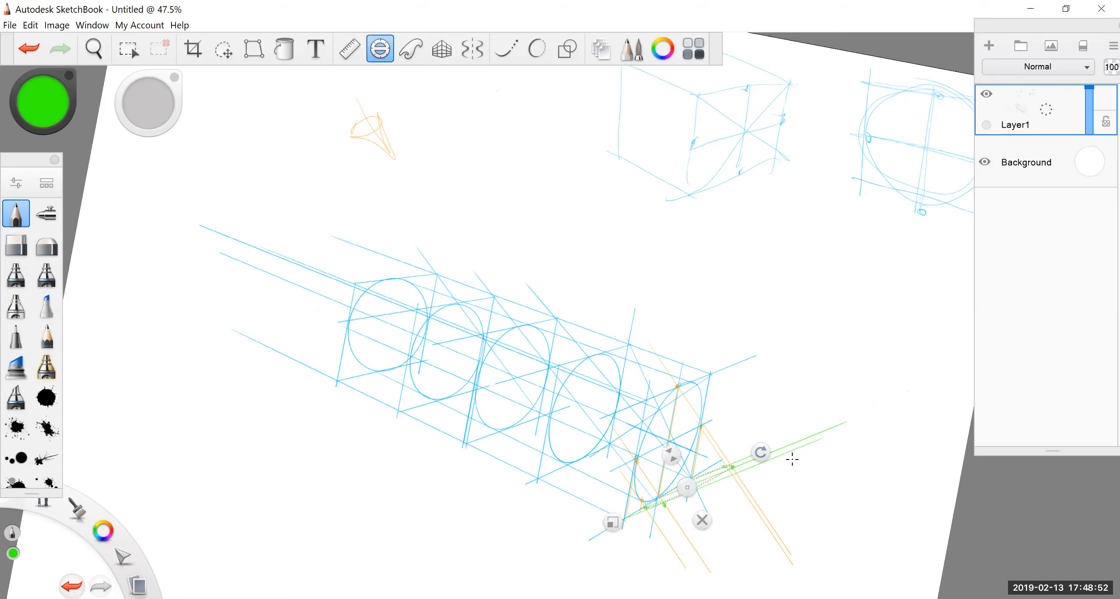
left_click_drag(646, 505, 647, 508)
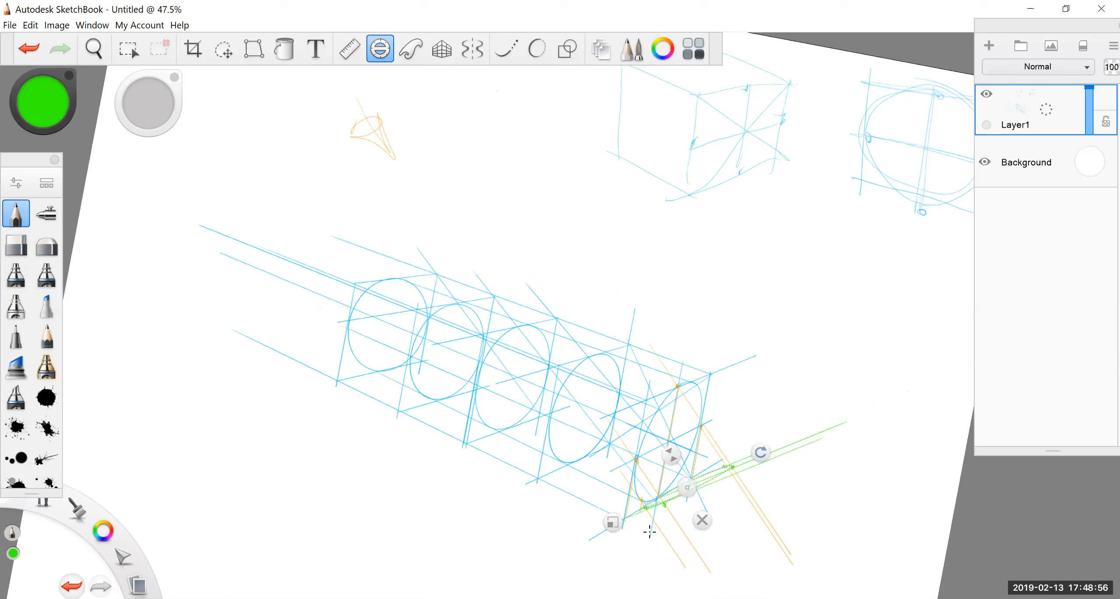
left_click(703, 519)
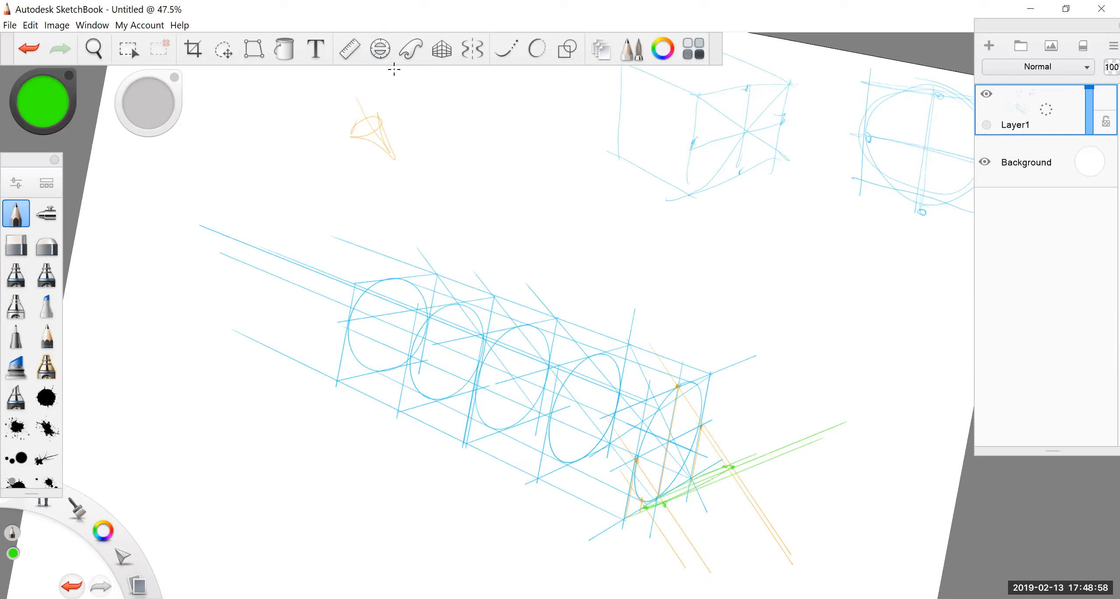
Rule green lines from both ends of the shadow ellipse back along the cylinder's length and put the ruler away
left_click(349, 55)
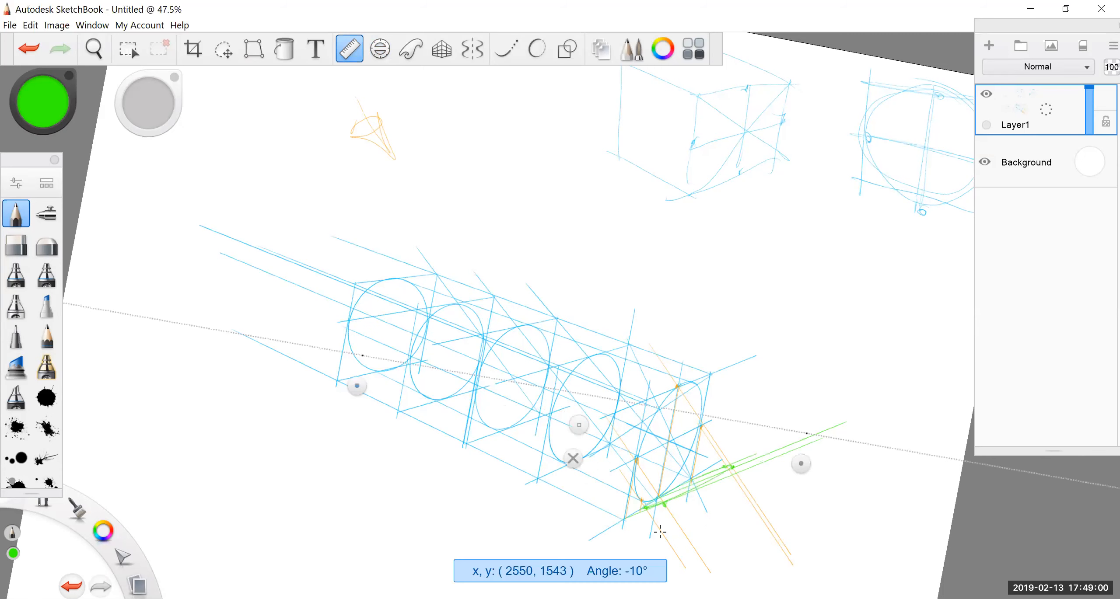
left_click_drag(804, 464, 808, 468)
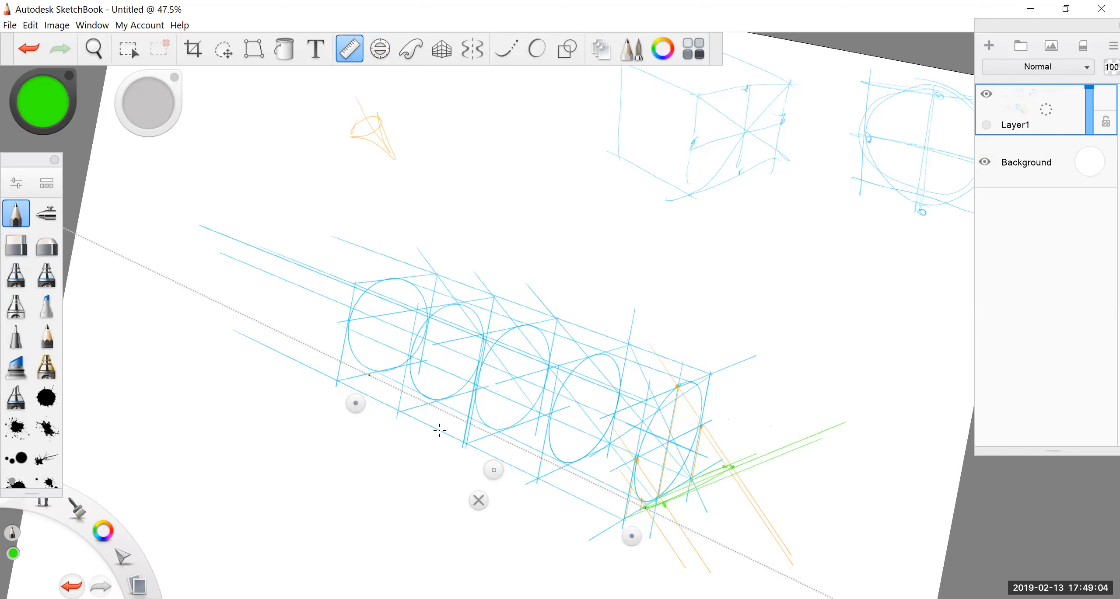
left_click_drag(645, 509, 369, 375)
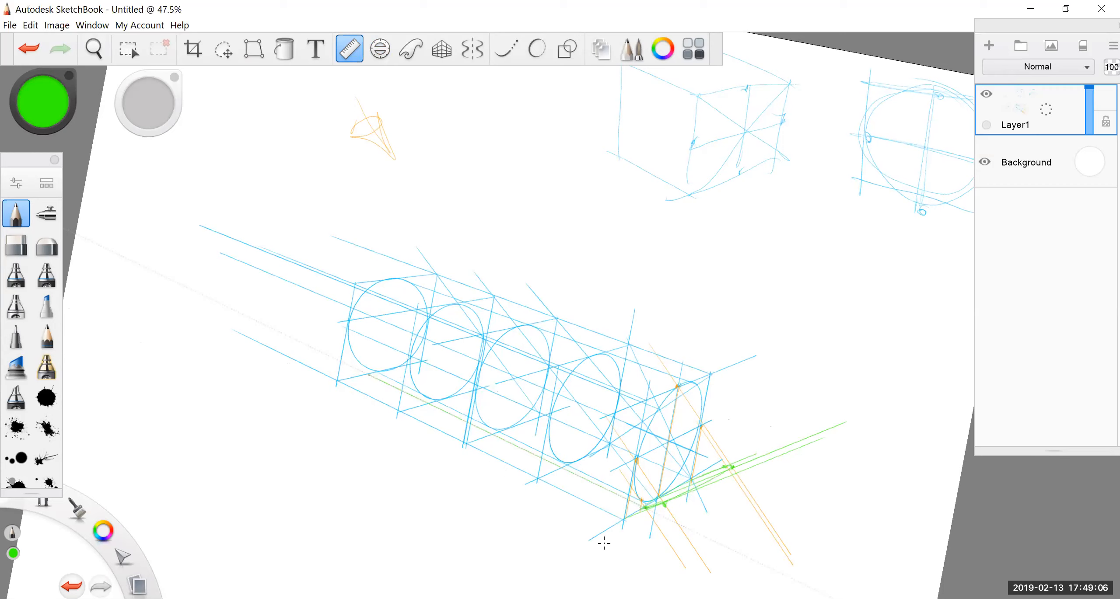
left_click_drag(633, 538, 721, 500)
left_click_drag(362, 409, 408, 366)
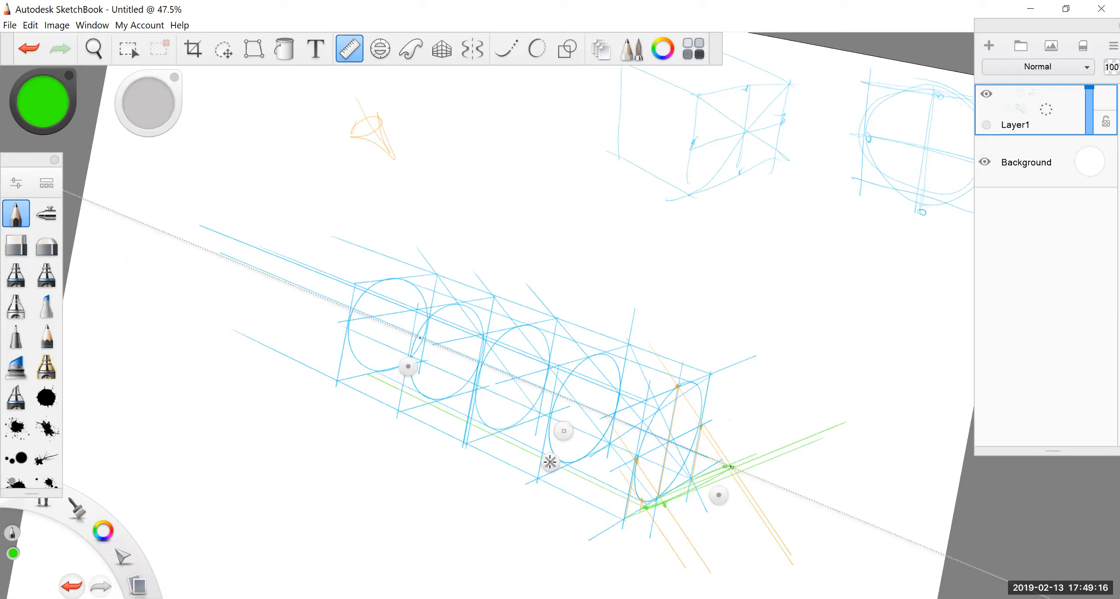
key("r")
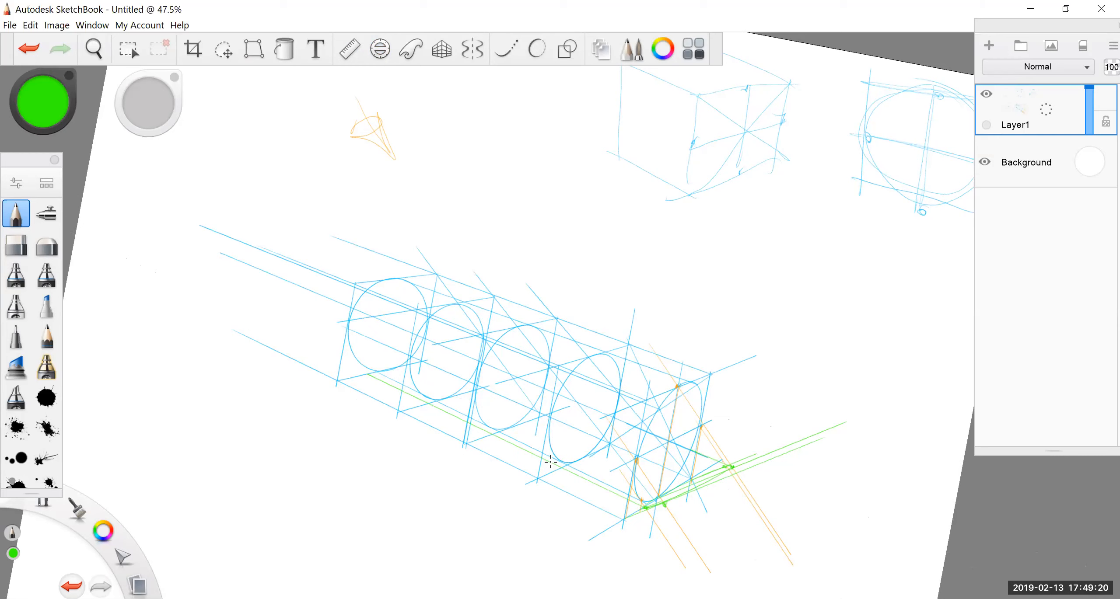
Save the drawing as a JPEG file named step 1 A or B5 in the Material cylinder folder
scroll(551, 461, "down", 2)
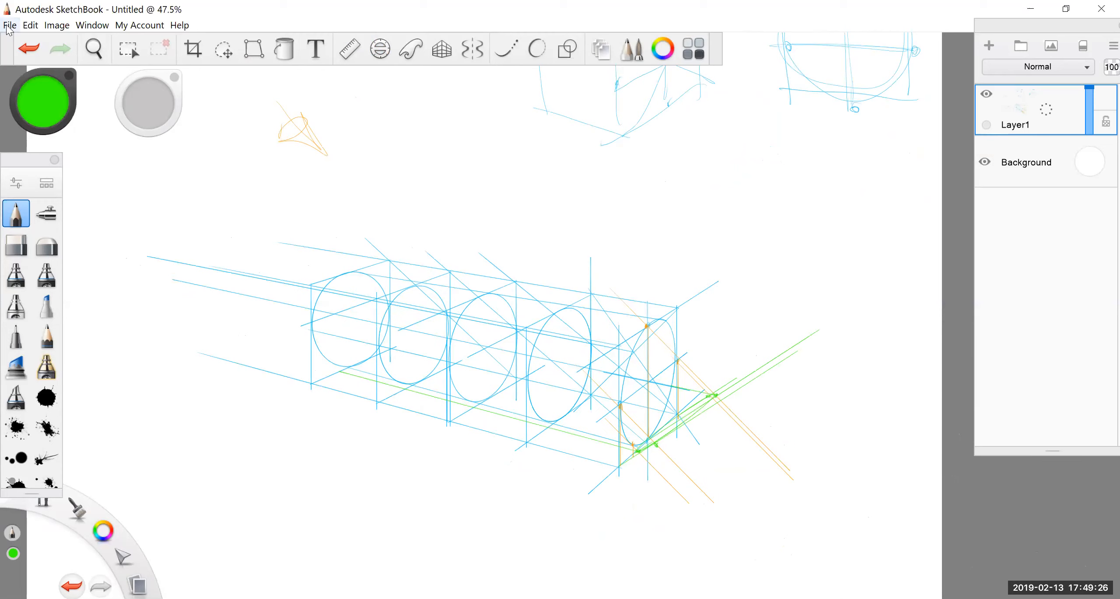
left_click(30, 25)
mouse_move(10, 25)
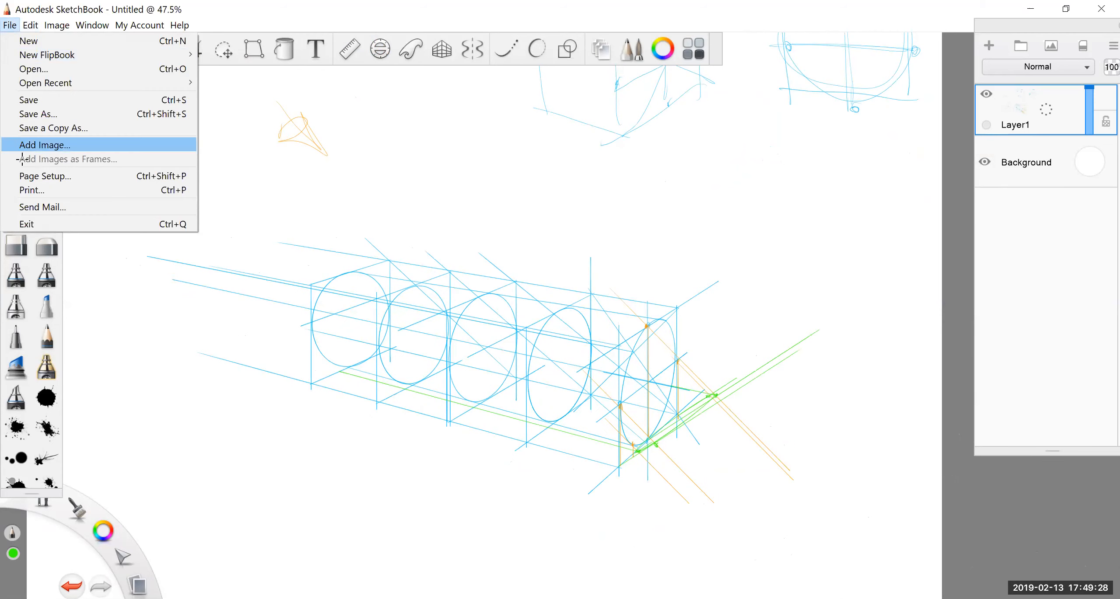
left_click(34, 115)
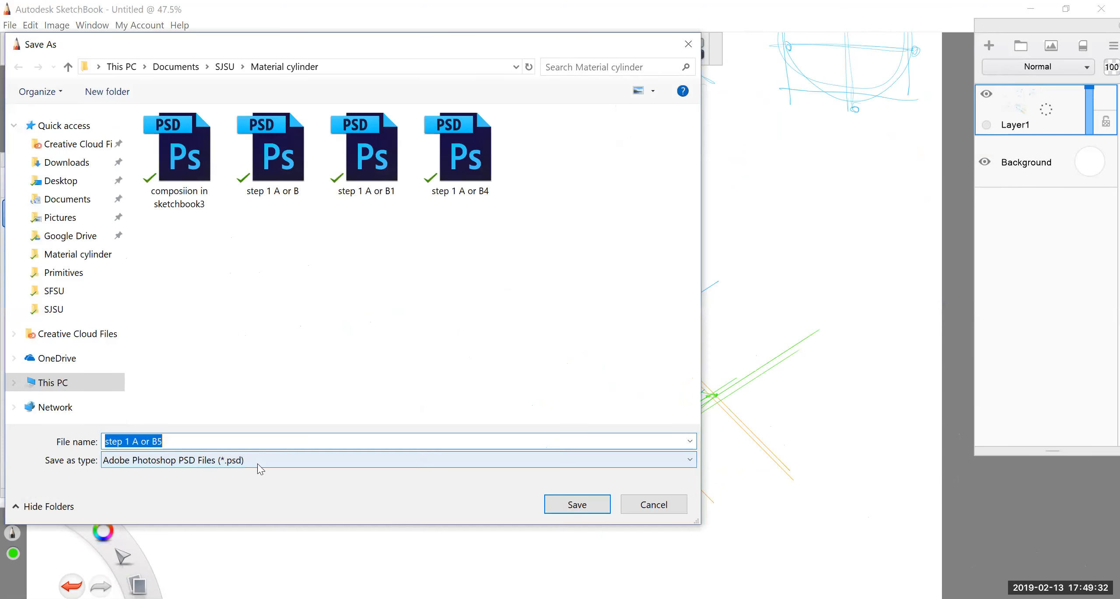
left_click(257, 463)
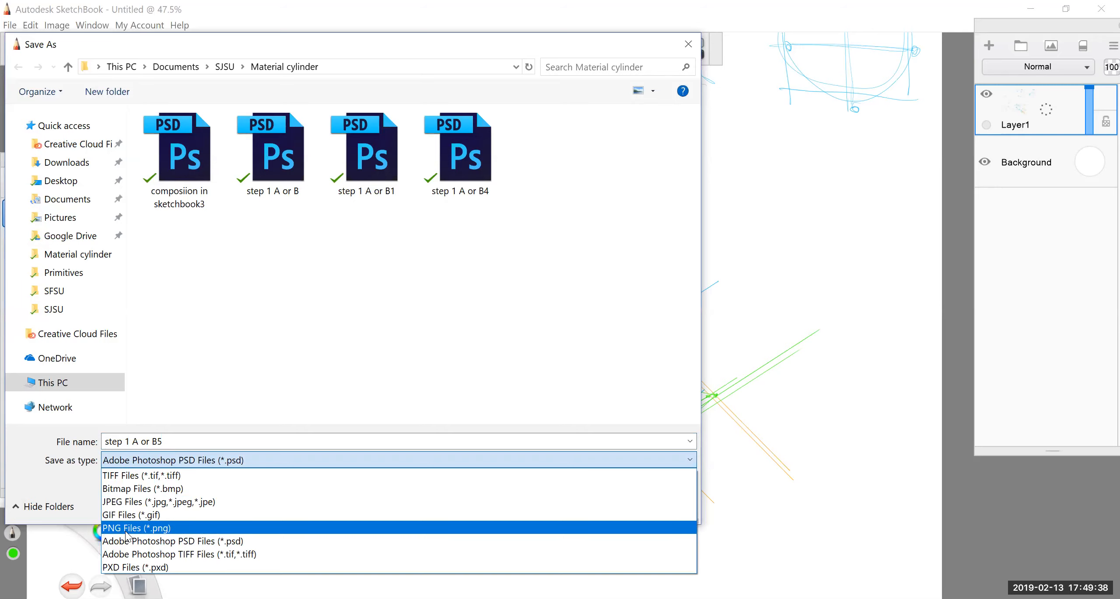
left_click(122, 503)
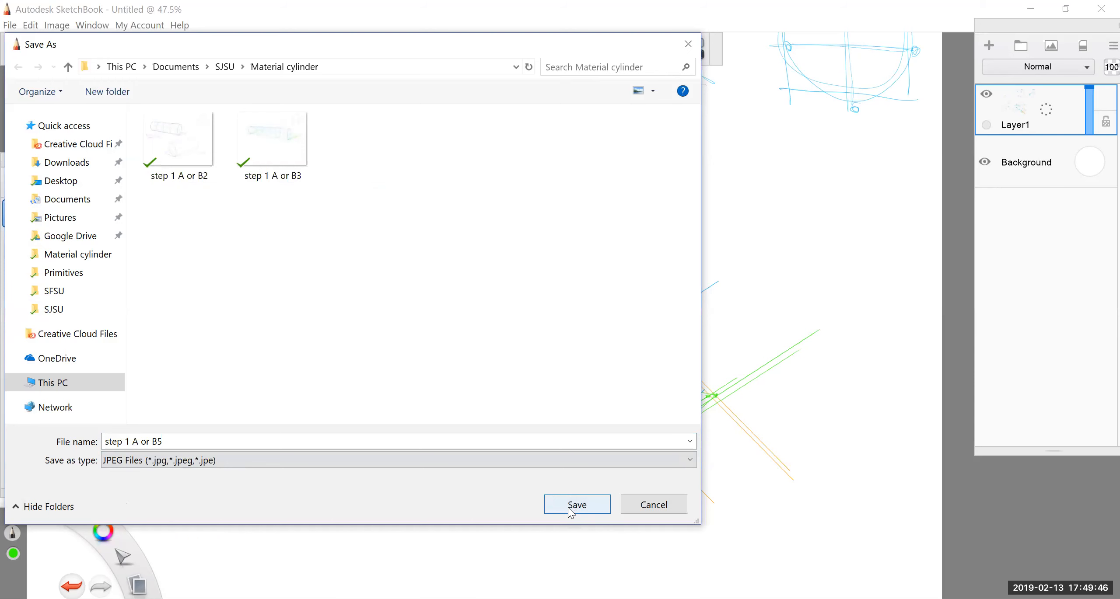
left_click(593, 510)
left_click_drag(598, 318, 643, 324)
left_click(571, 357)
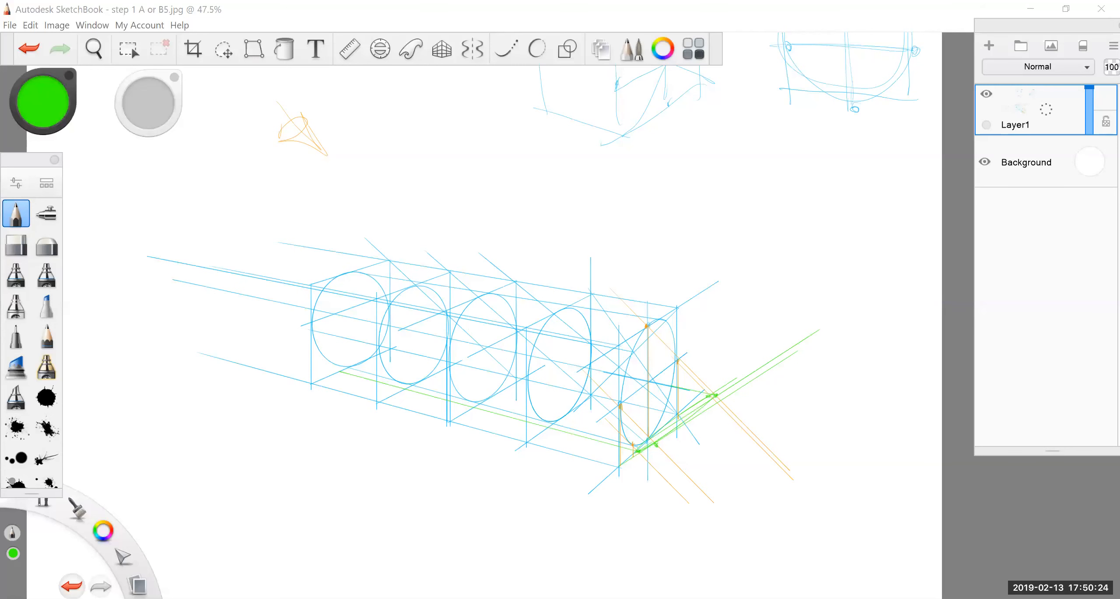
Switch to Adobe Illustrator, create a 17 x 11 in landscape Tabloid document and place the linked image step 1 A or B5 across most of the artboard
key("alt+Tab")
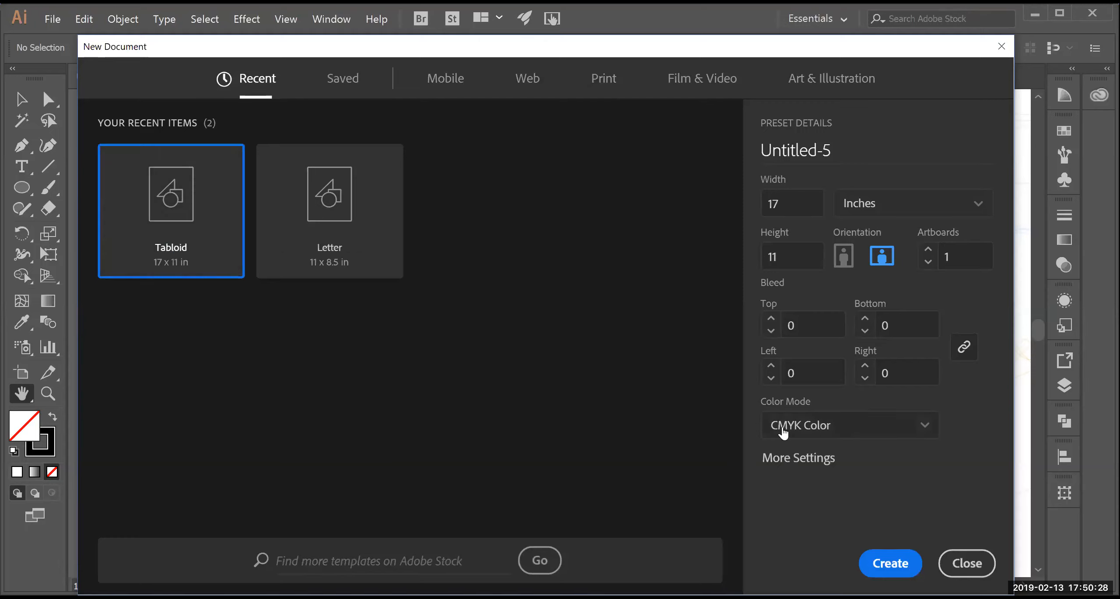
left_click(888, 566)
left_click(53, 19)
left_click(61, 223)
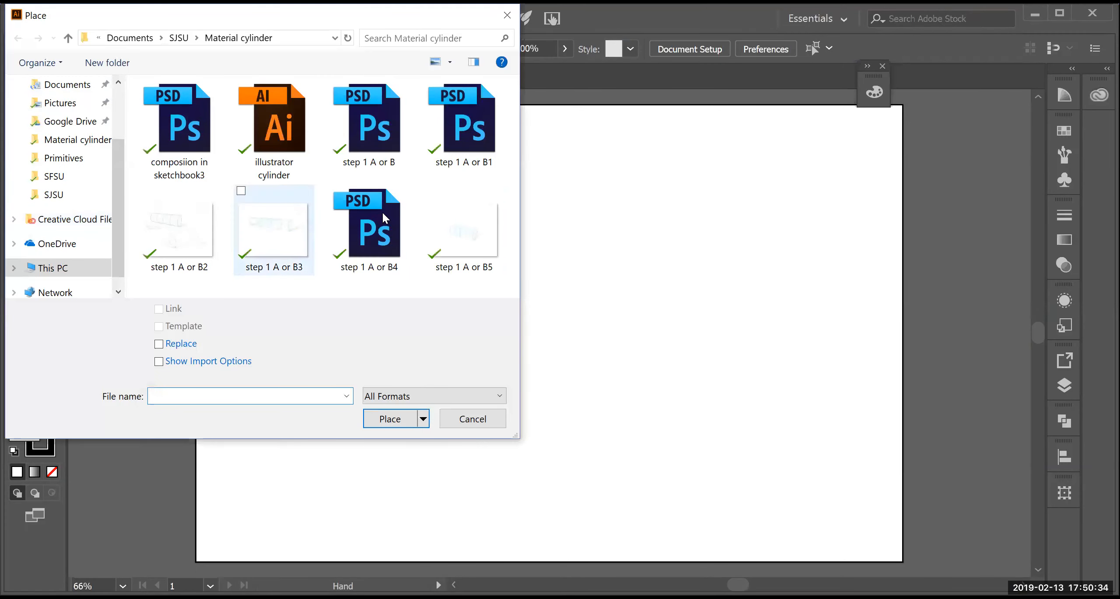
left_click(457, 230)
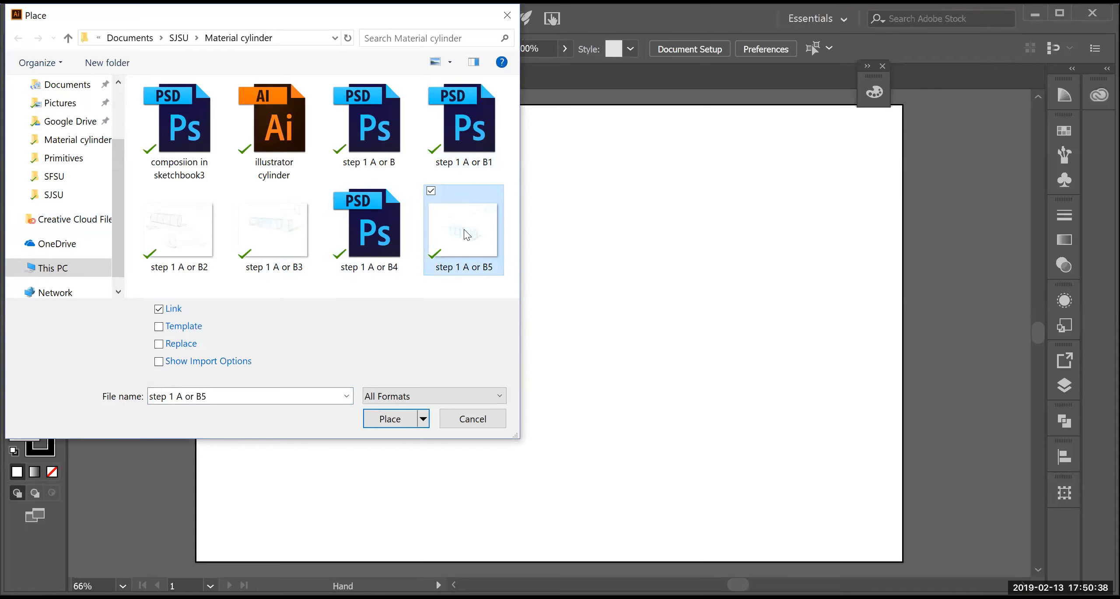
left_click(401, 419)
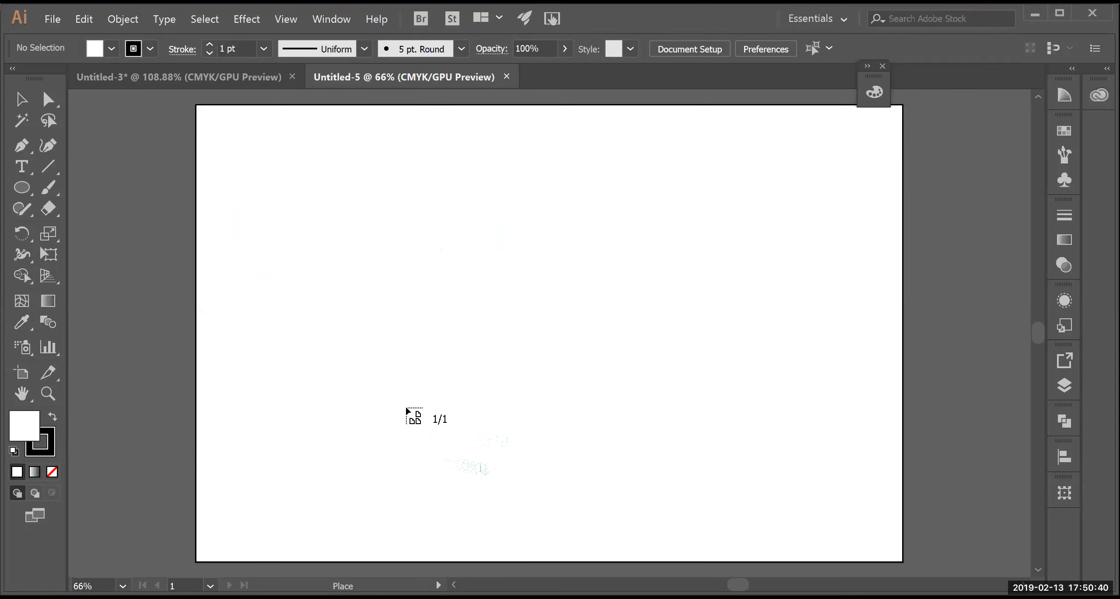
mouse_move(217, 112)
left_mouse_down()
mouse_move(777, 478)
mouse_move(724, 501)
mouse_move(791, 557)
left_mouse_up()
key("h")
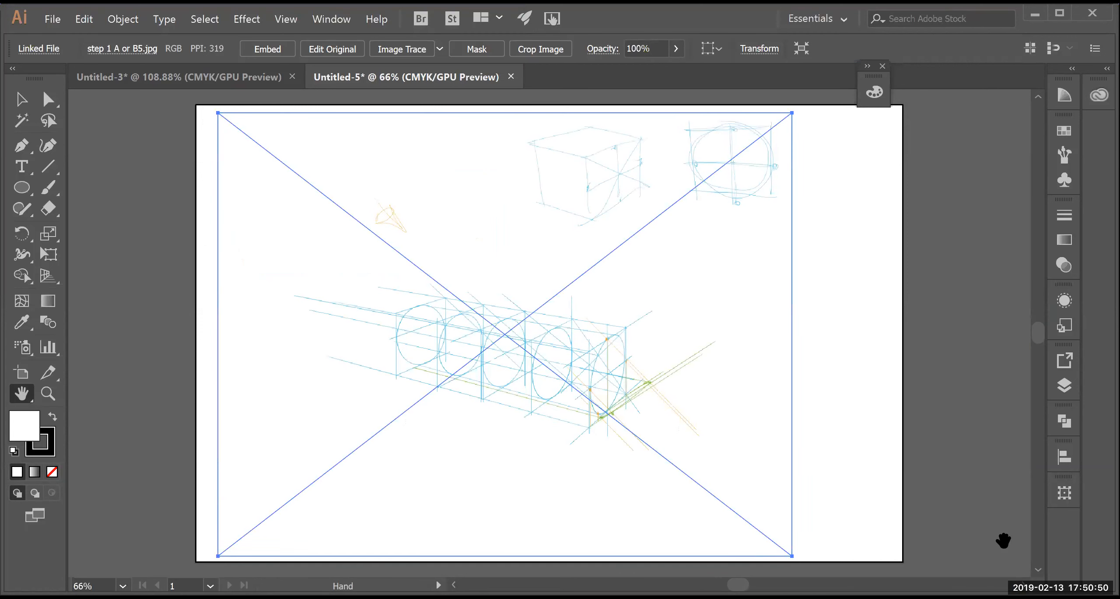
Rename Layer 1 as template and make it a template layer with its images dimmed to 50%
left_click(1064, 386)
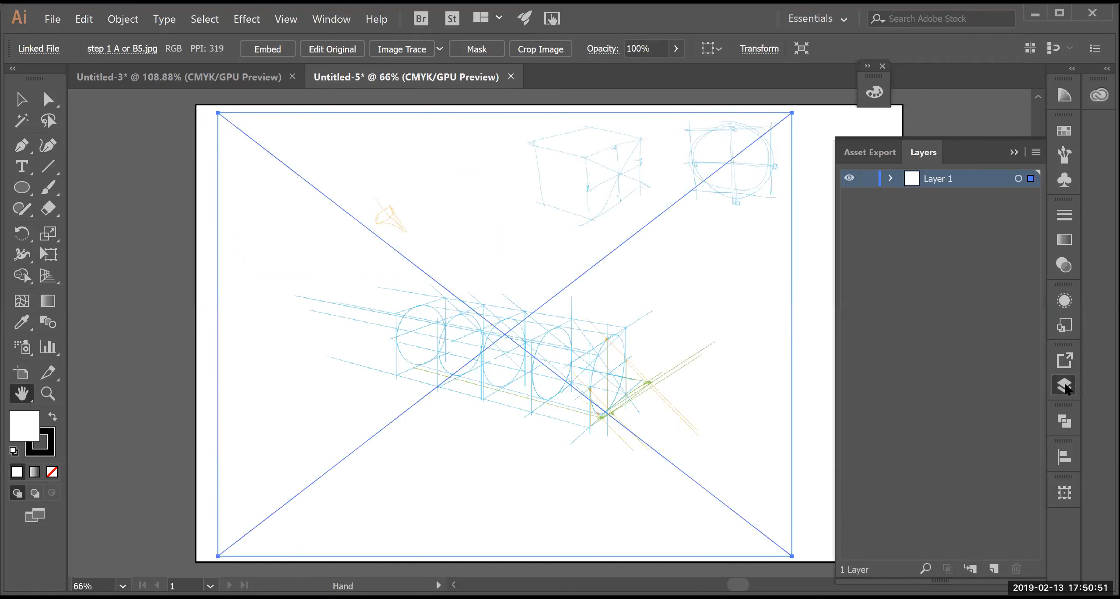
double_click(915, 181)
type("template")
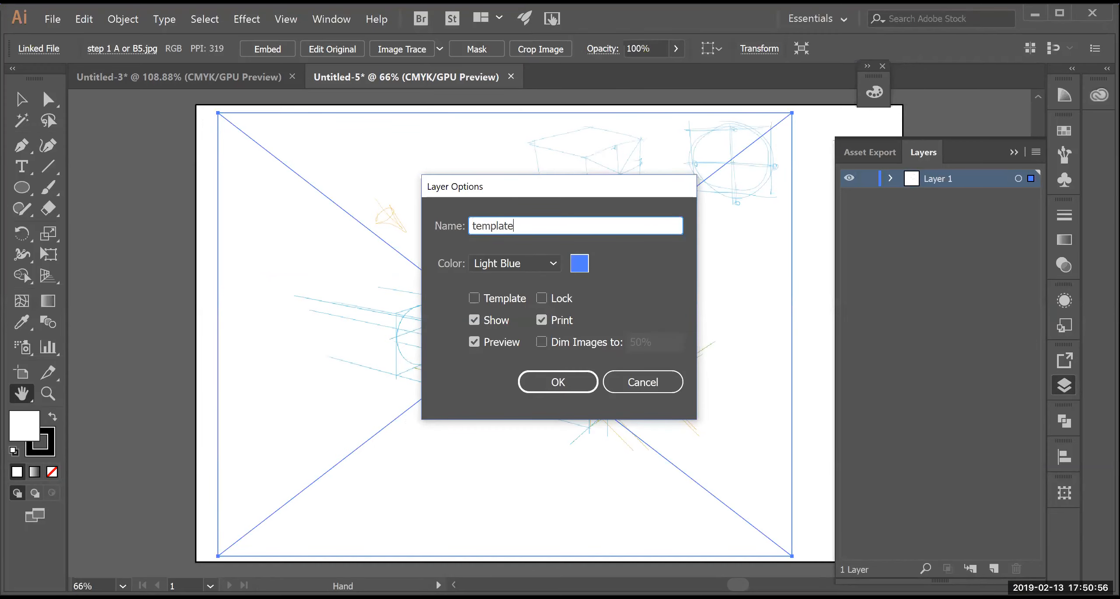
left_click(475, 300)
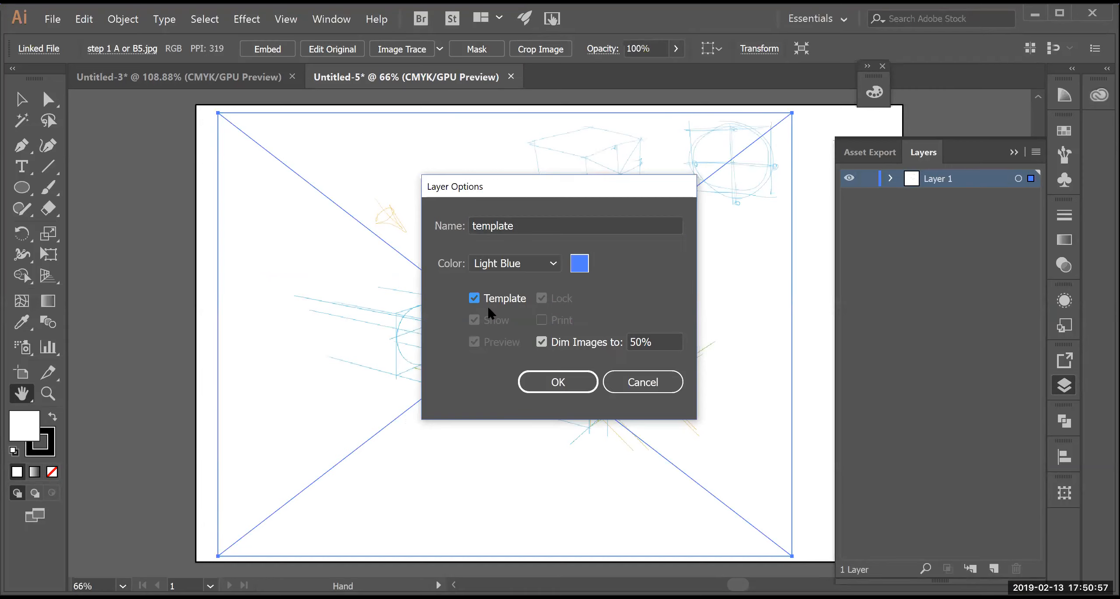
left_click(557, 385)
Add a new drawing layer named Layer 2 above the template layer, keeping the default layer options
left_click(1036, 152)
left_click(958, 150)
left_click(561, 381)
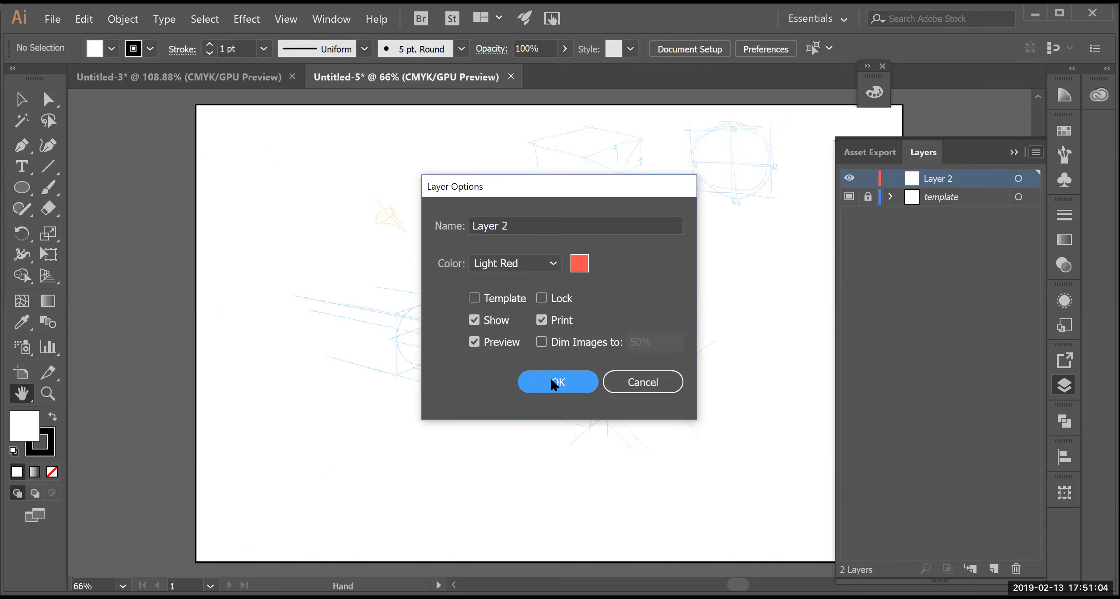
Draw a straight Pen tool path along the cylinder's central axis, from beyond the front ellipse to the rear ellipse's outer edge
key("p")
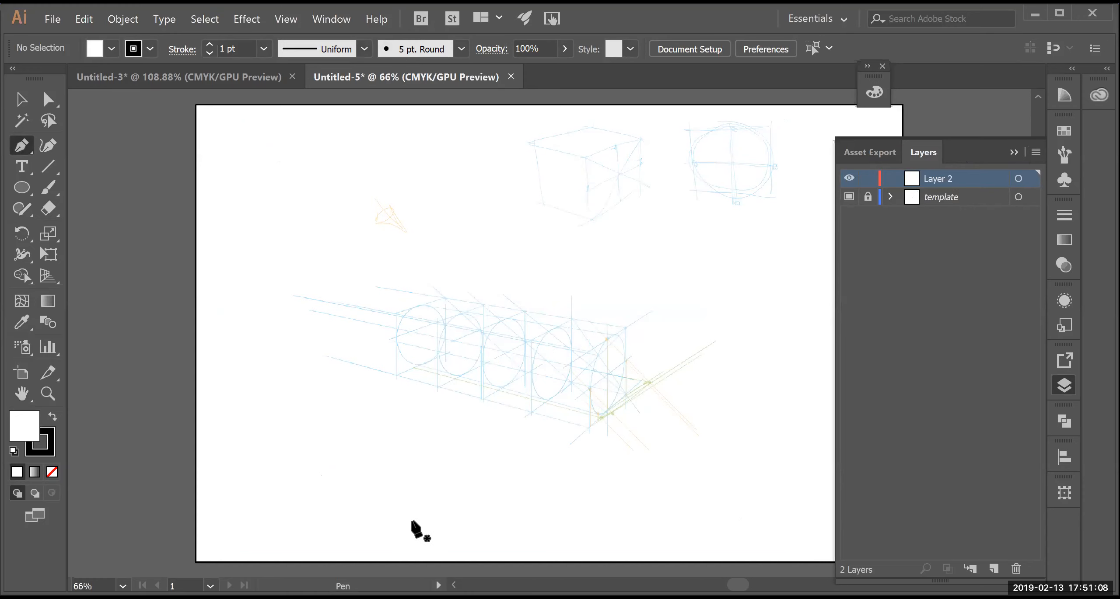
scroll(693, 500, "up", 3)
scroll(693, 500, "up", 2)
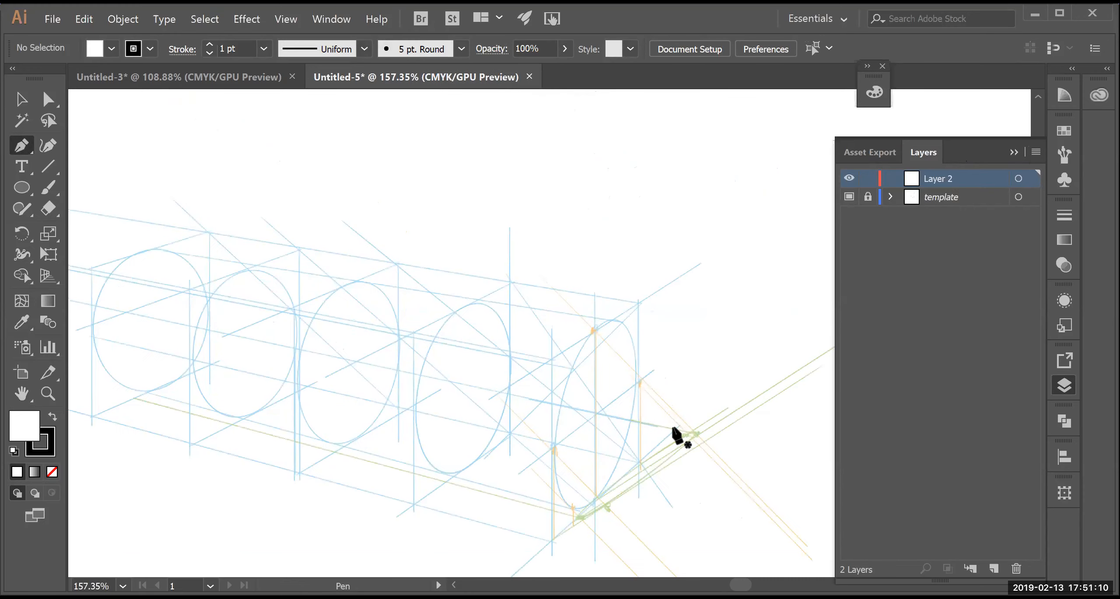
left_click(673, 427)
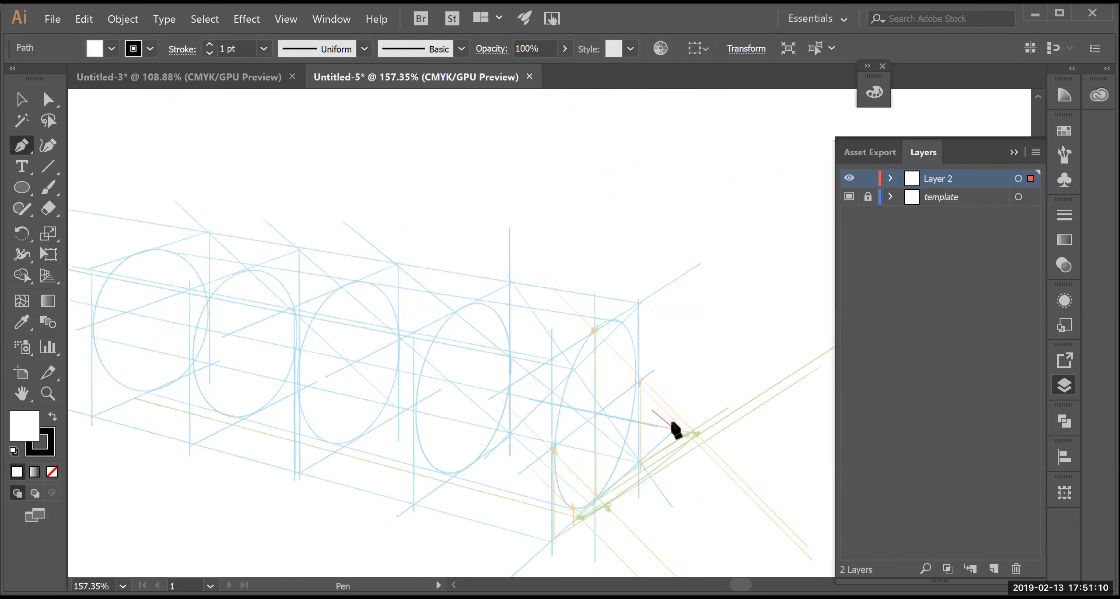
left_click(89, 304)
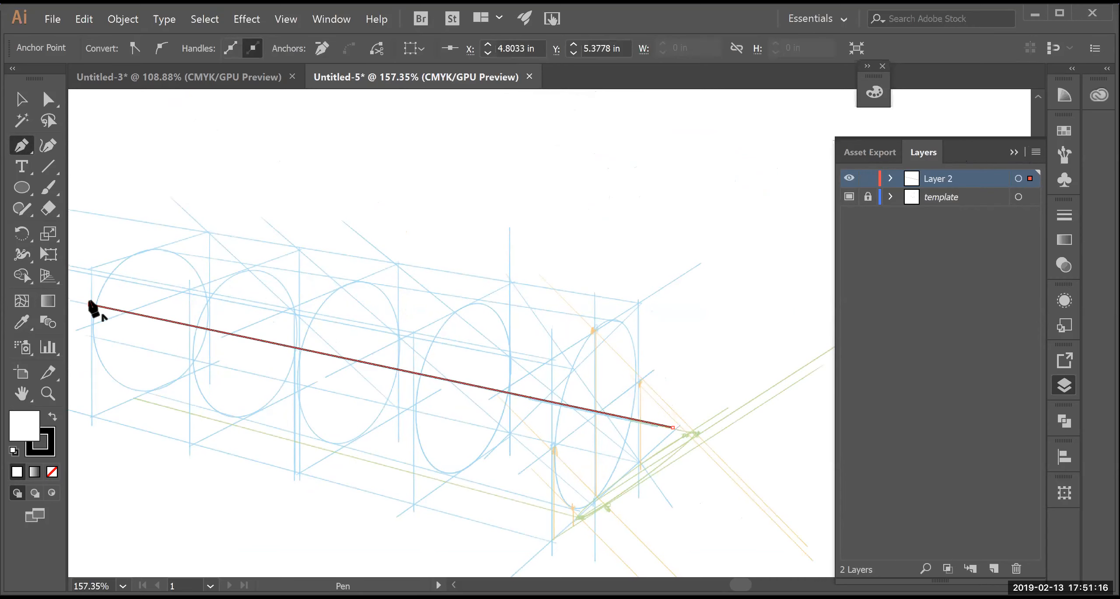
Draw an unfilled ellipse centred on the axis line, then tilt and move it onto the sketched front ellipse
left_click(22, 187)
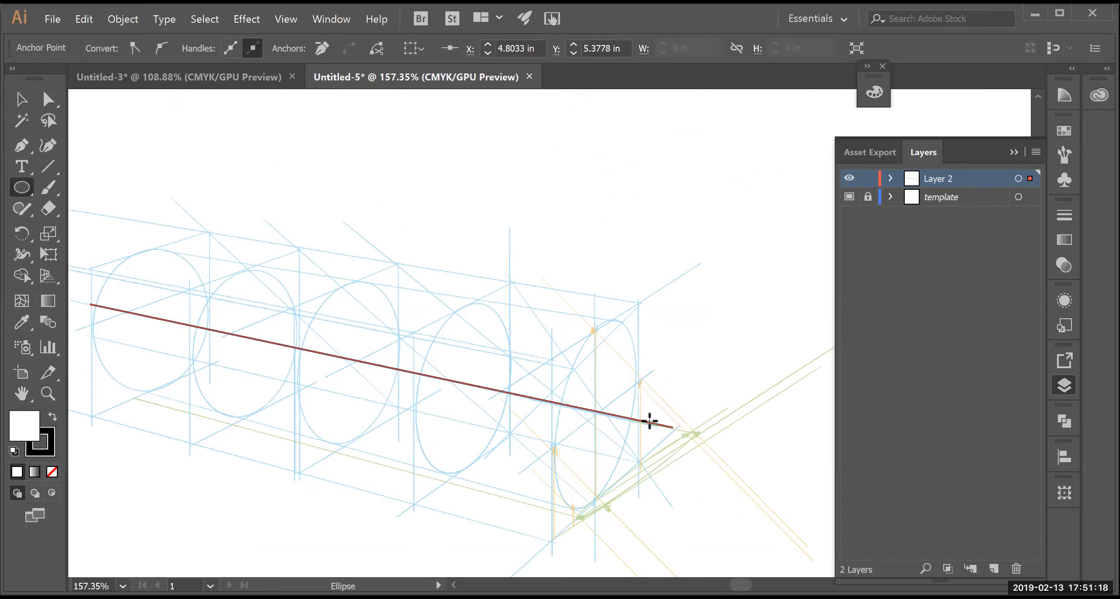
mouse_move(643, 423)
left_mouse_down()
mouse_move(631, 527)
mouse_move(611, 517)
left_mouse_up()
left_click(53, 474)
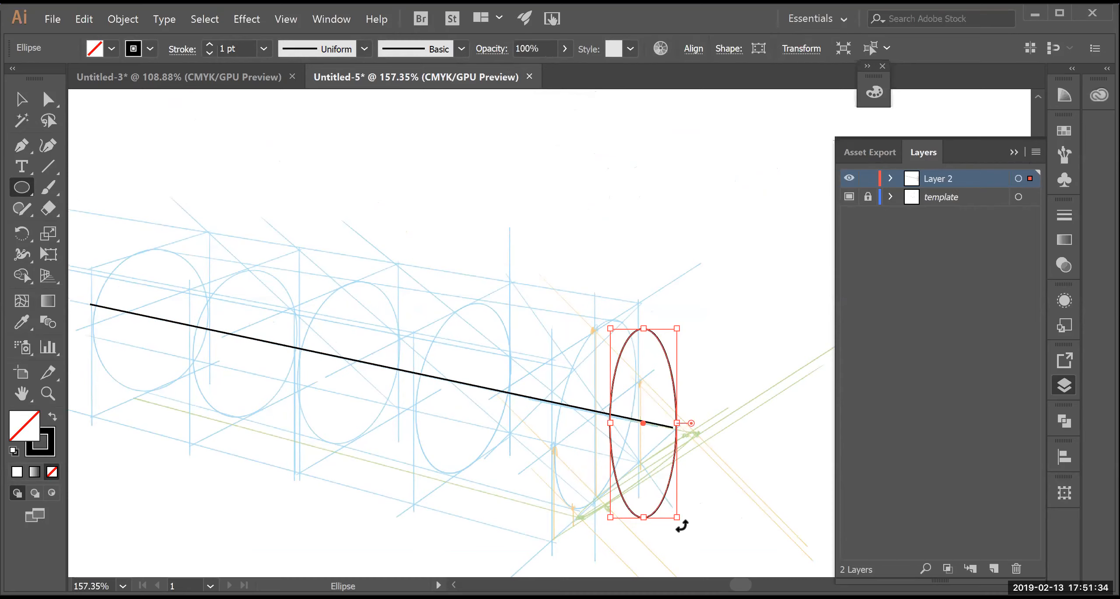
mouse_move(670, 535)
left_mouse_down()
mouse_move(680, 530)
mouse_move(654, 530)
left_mouse_up()
key("ctrl+z")
left_click_drag(642, 424, 589, 397)
Turn off the perspective grid's Snap to Grid and toggle Snap to Point
key("alt+v")
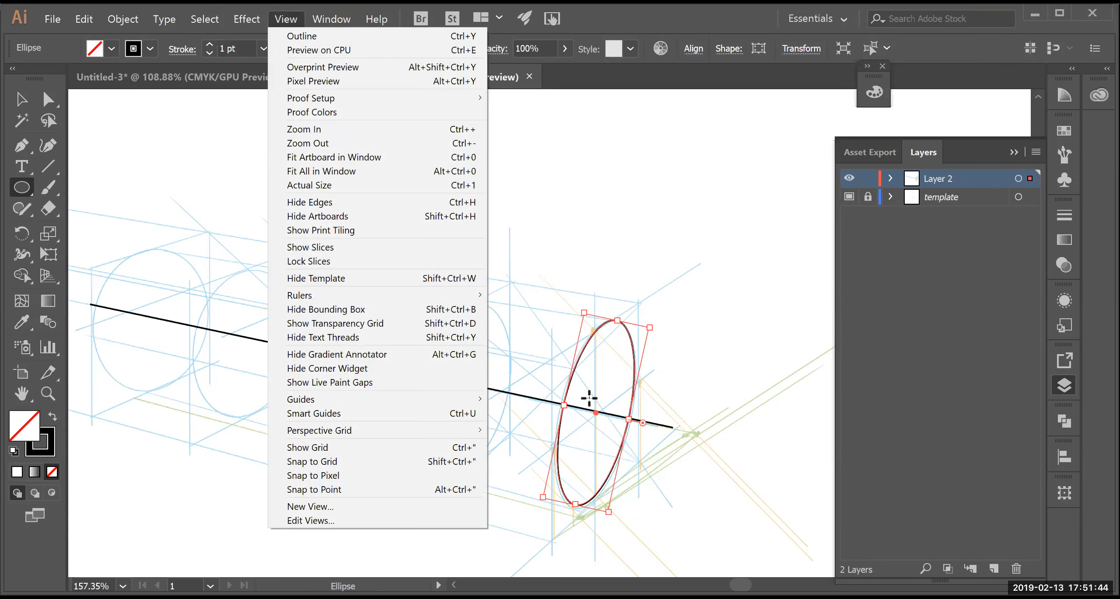
mouse_move(362, 430)
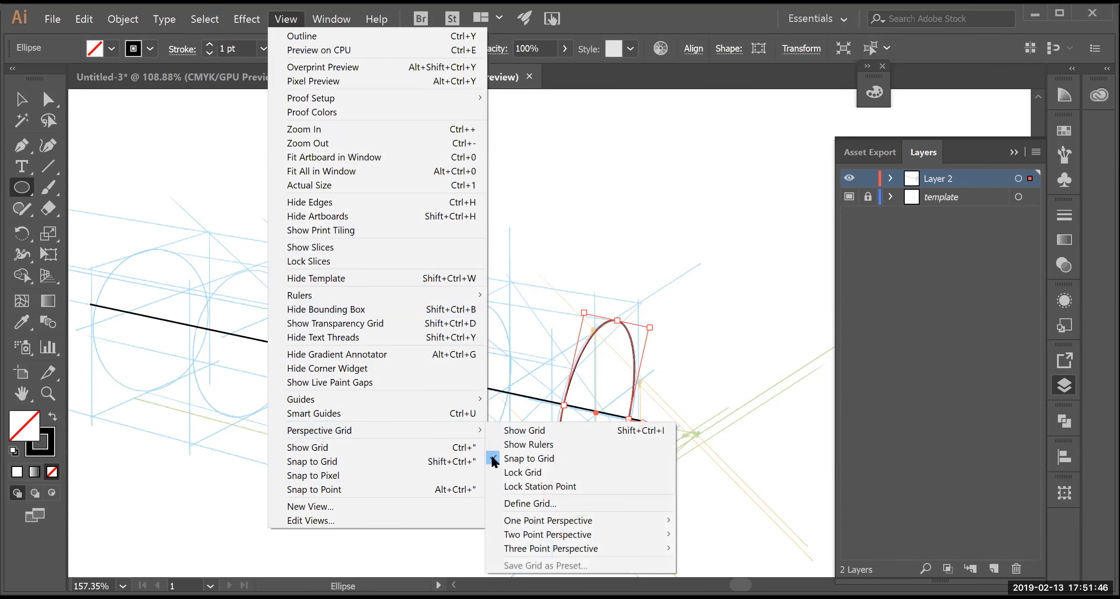
left_click(494, 459)
left_click(496, 459)
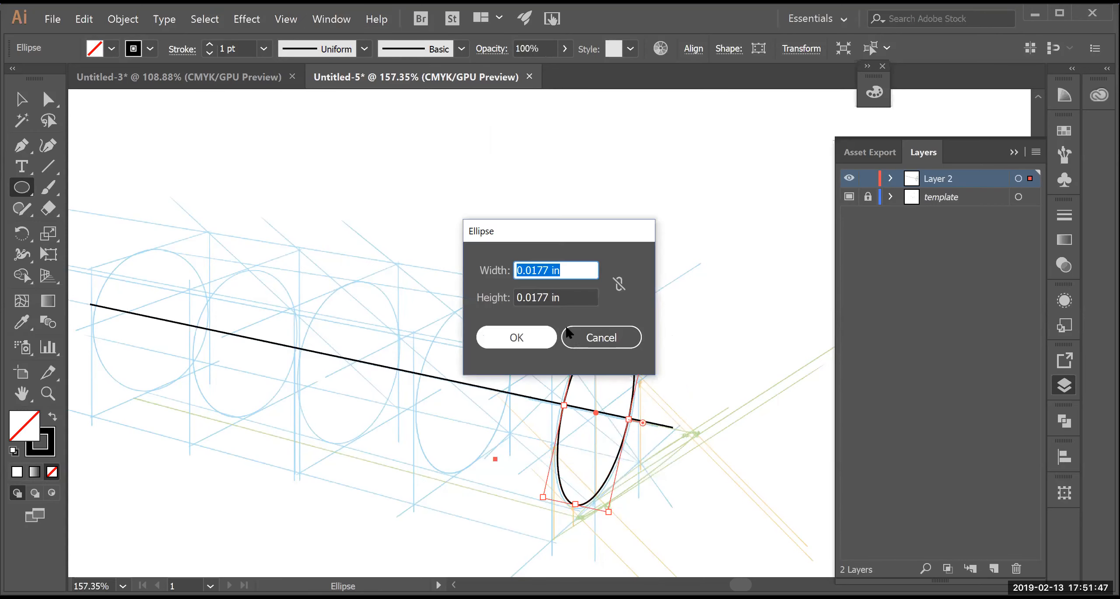
left_click(590, 336)
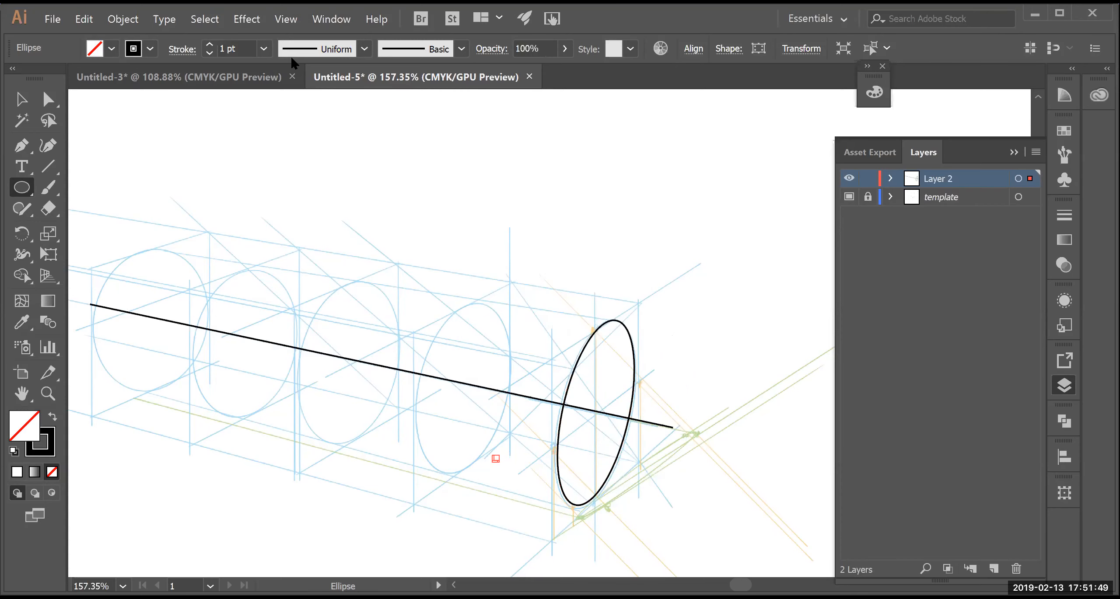
left_click(285, 18)
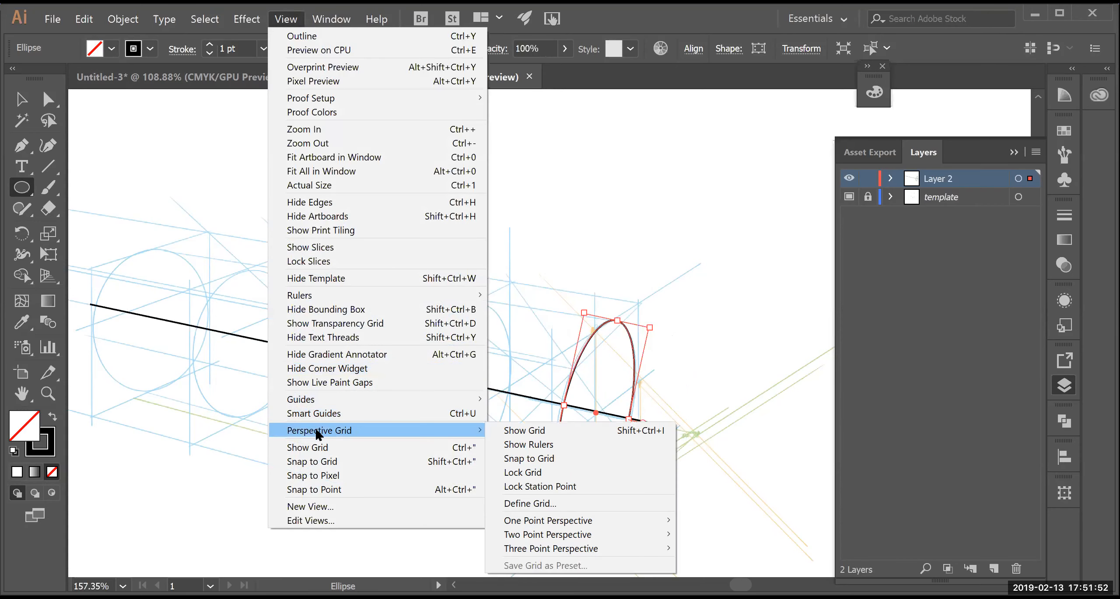
left_click(306, 490)
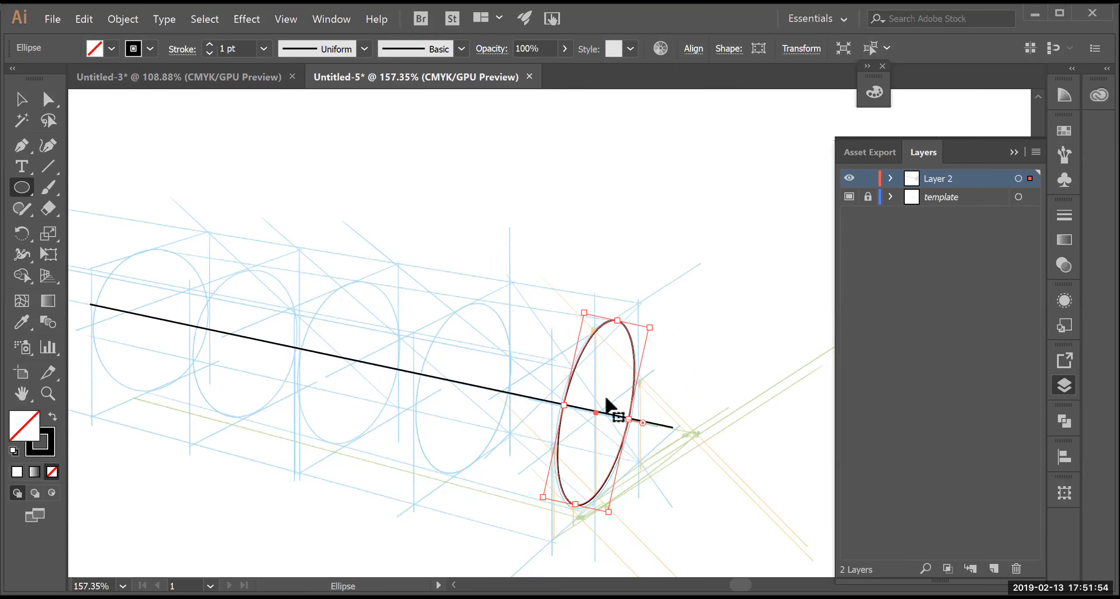
Turn on Snap to Pixel and reposition the tilted ellipse over the sketched front ellipse, with its centre on the axis line
left_click_drag(594, 413, 612, 416)
key("alt+v")
left_click(299, 475)
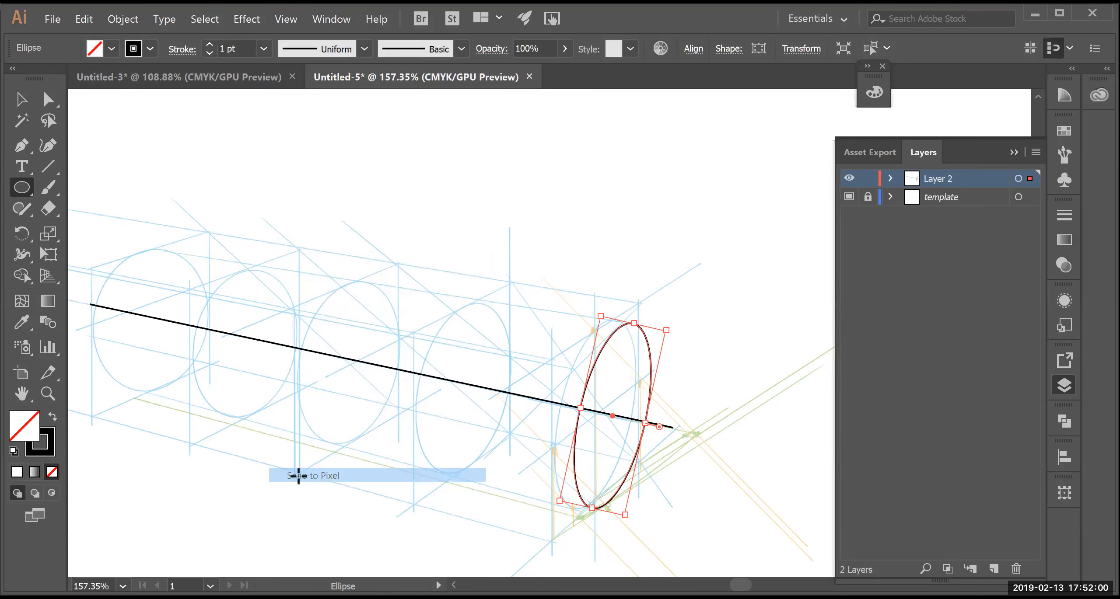
left_click(567, 349)
left_click(589, 343)
left_click_drag(613, 414, 590, 398)
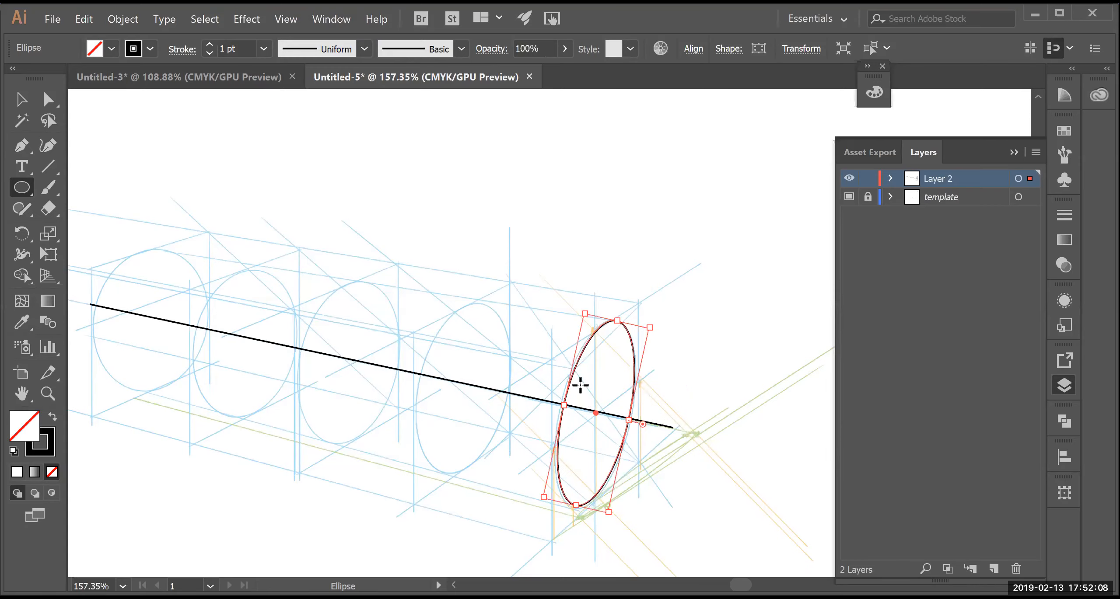